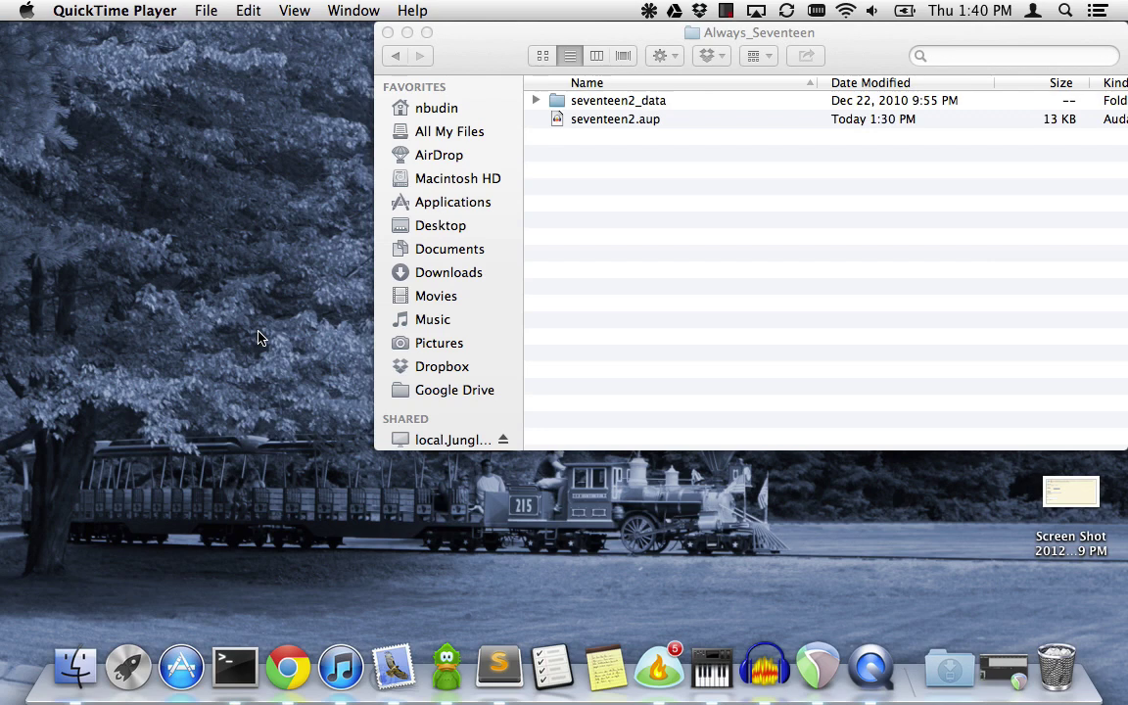
# Step: Bring the Finder window listing the Always_Seventeen folder to the front
pyautogui.click(591, 242)
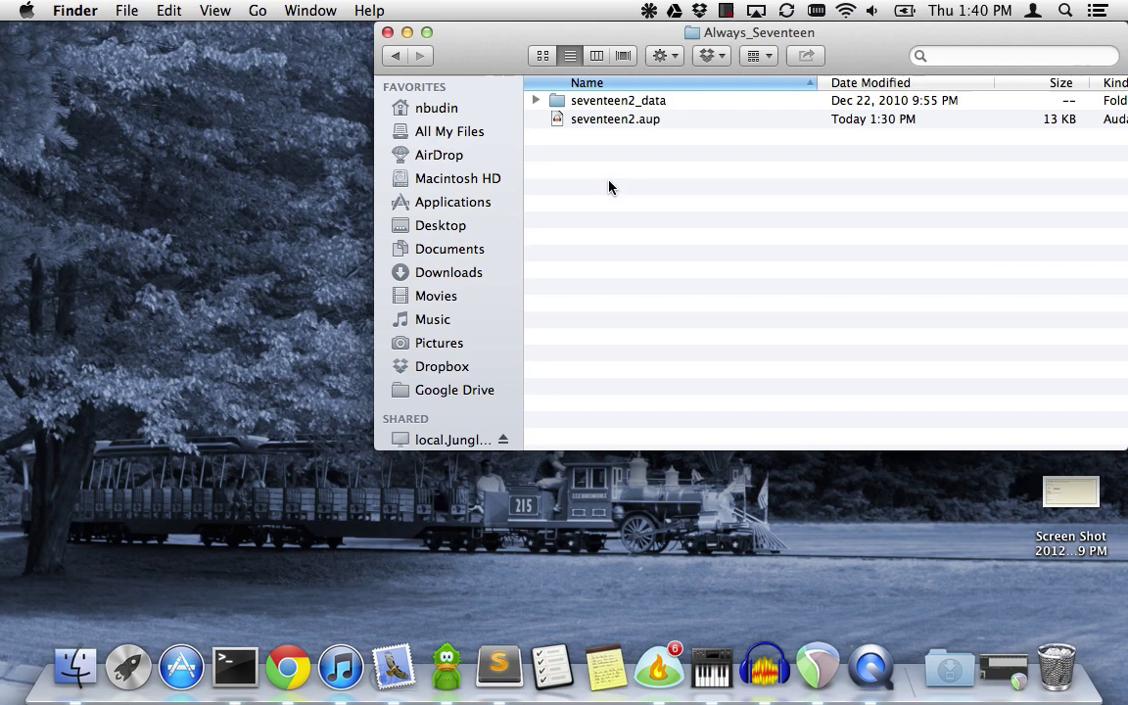
# Step: Open seventeen2.aup in Audacity, play part of it, then stop playback
pyautogui.doubleClick(617, 121)
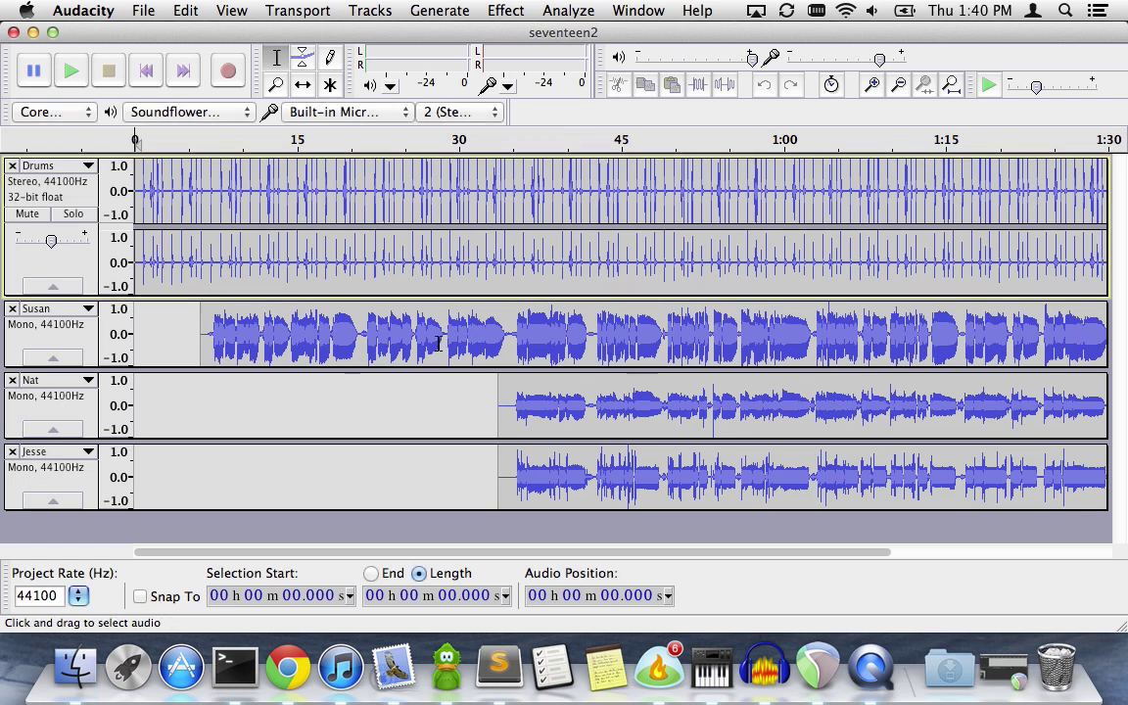
pyautogui.press('space')
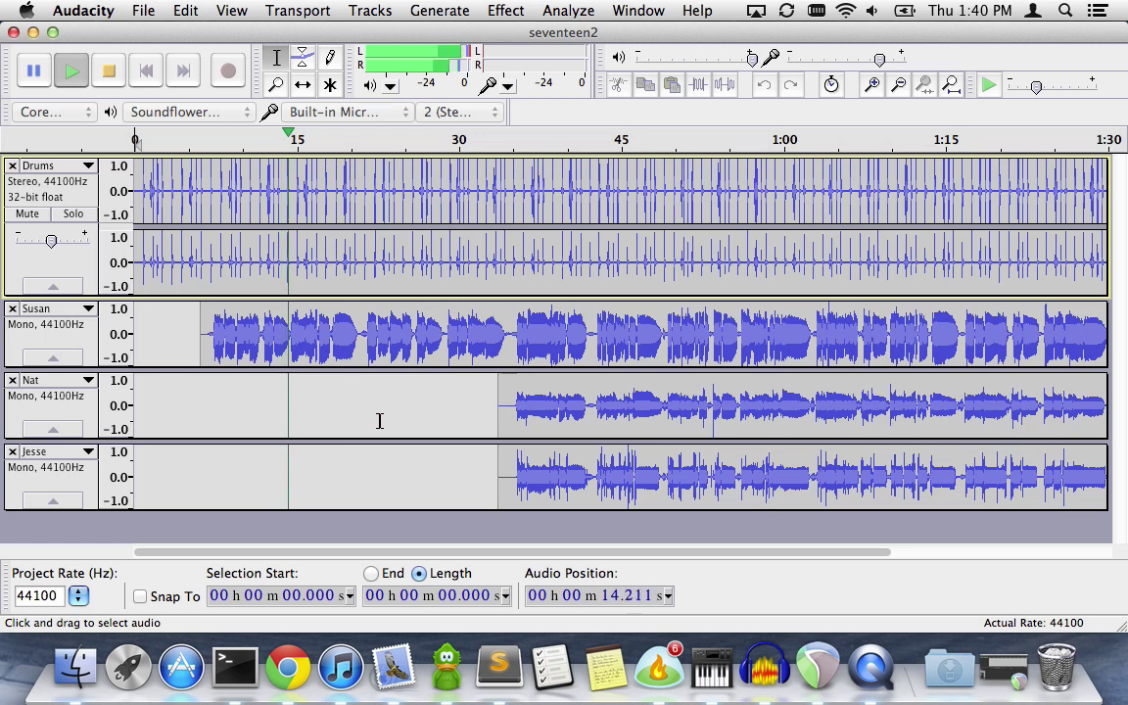
pyautogui.press('space')
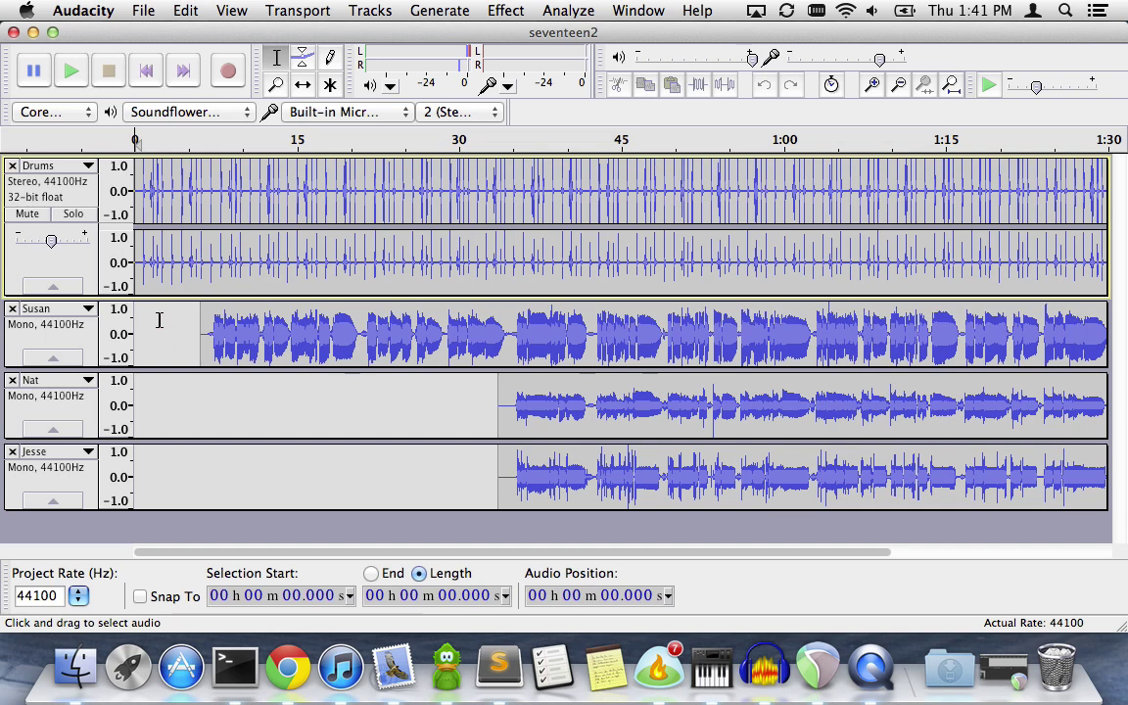
pyautogui.click(143, 10)
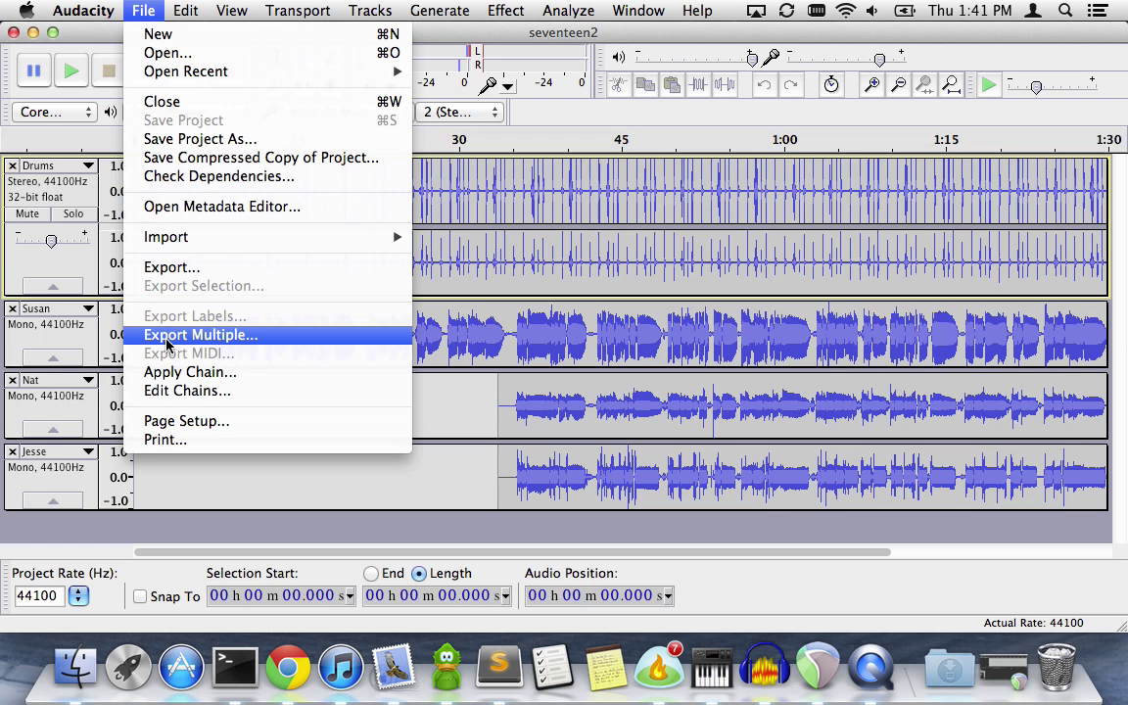
pyautogui.click(182, 335)
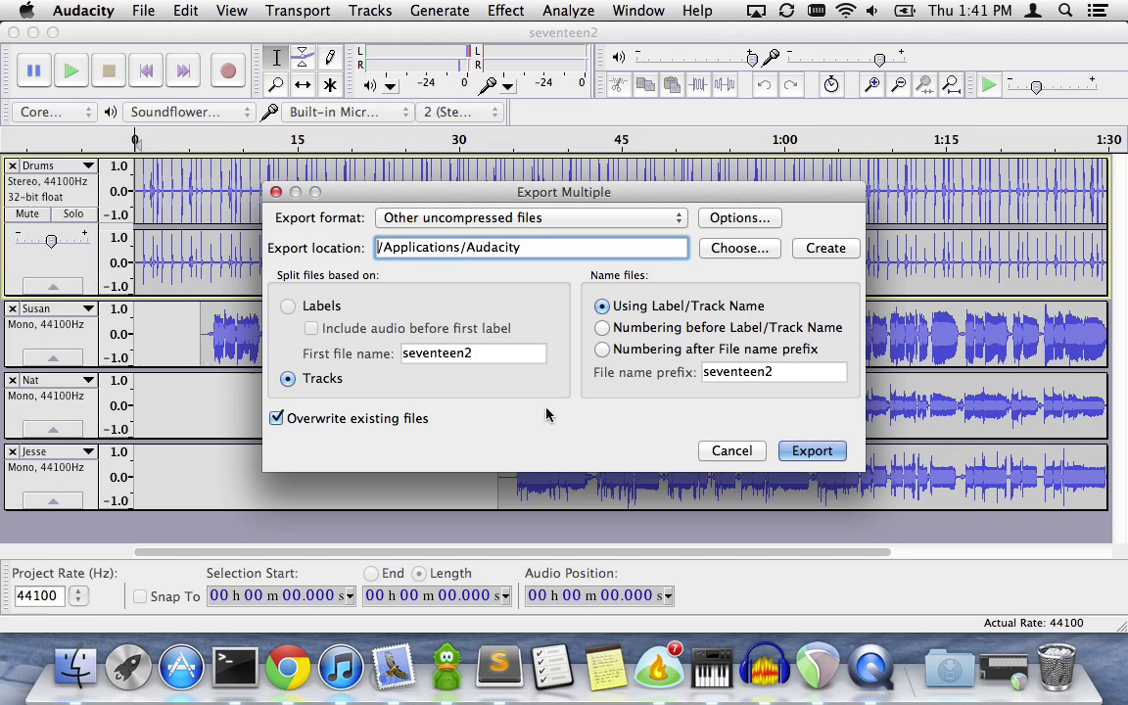
pyautogui.click(715, 452)
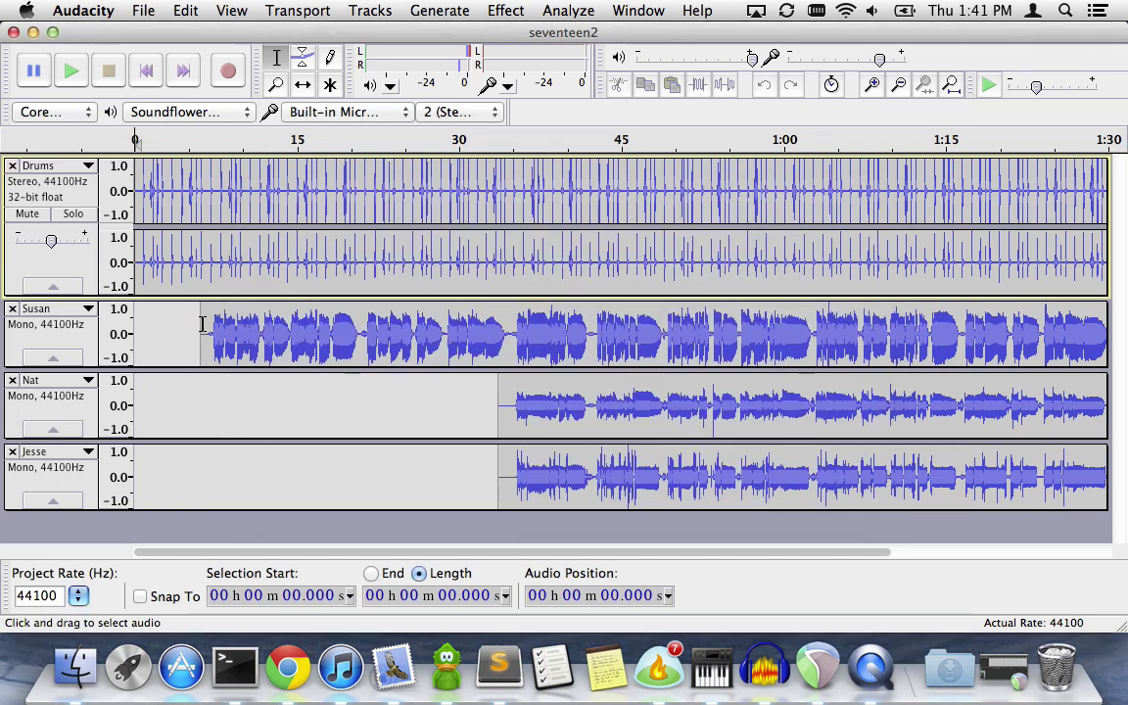
pyautogui.click(54, 343)
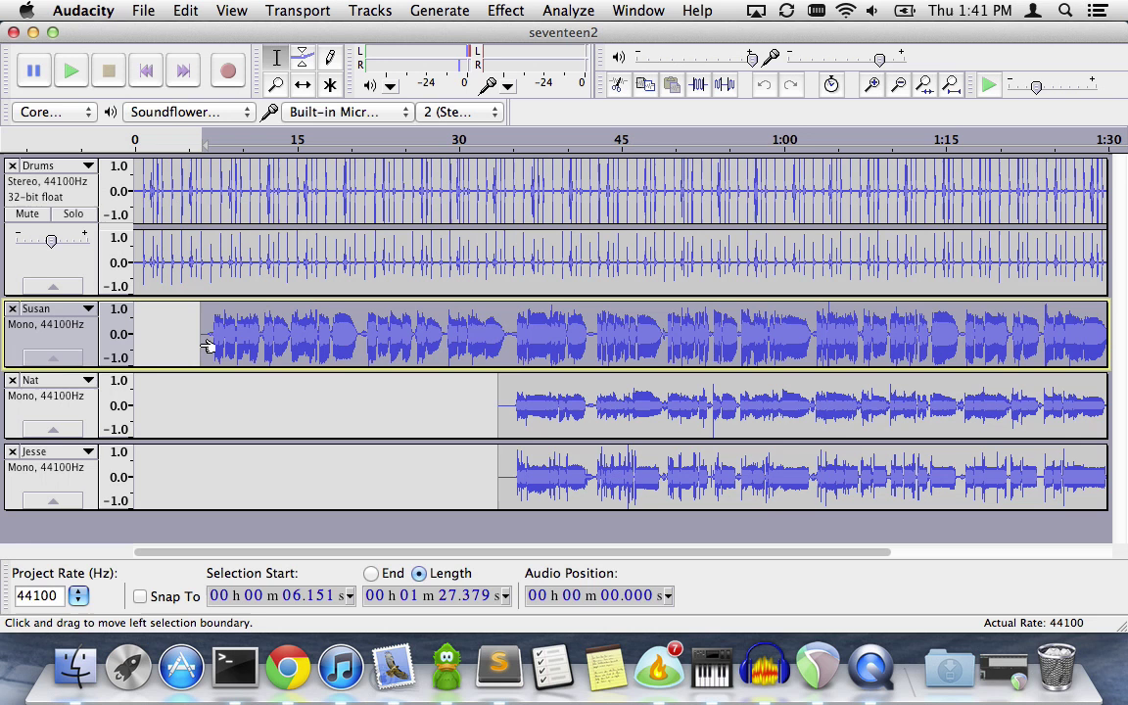
pyautogui.click(140, 333)
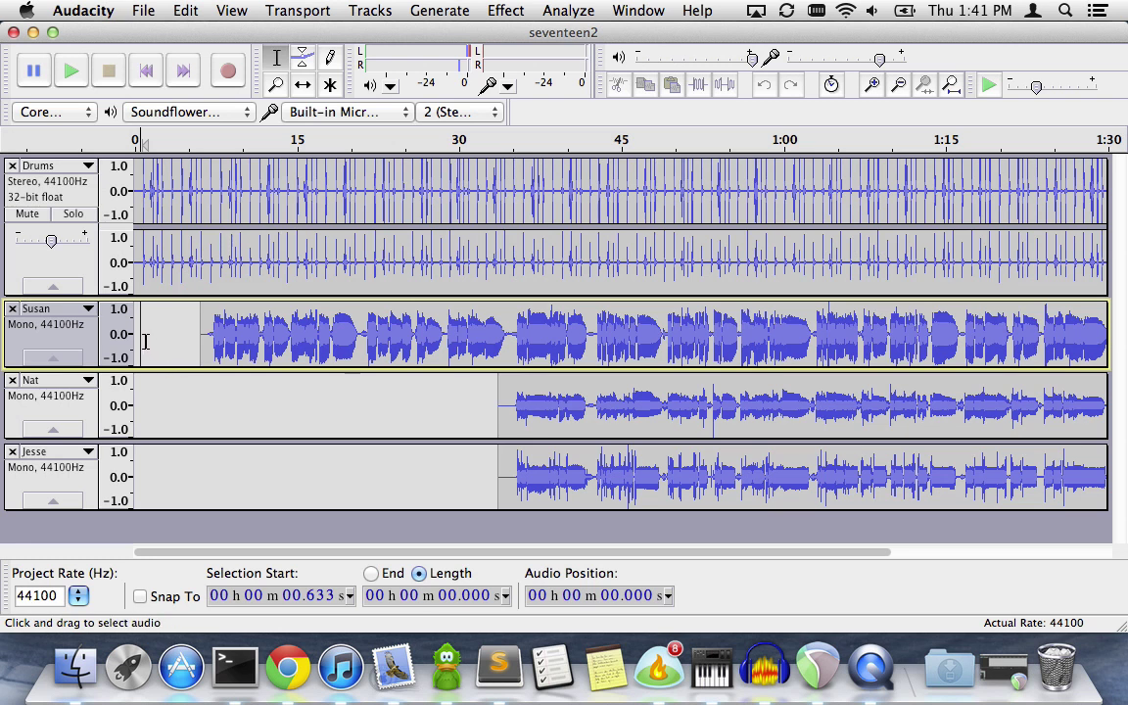
# Step: Replace the first 1.176 seconds of the Susan track with generated silence
pyautogui.click(146, 340)
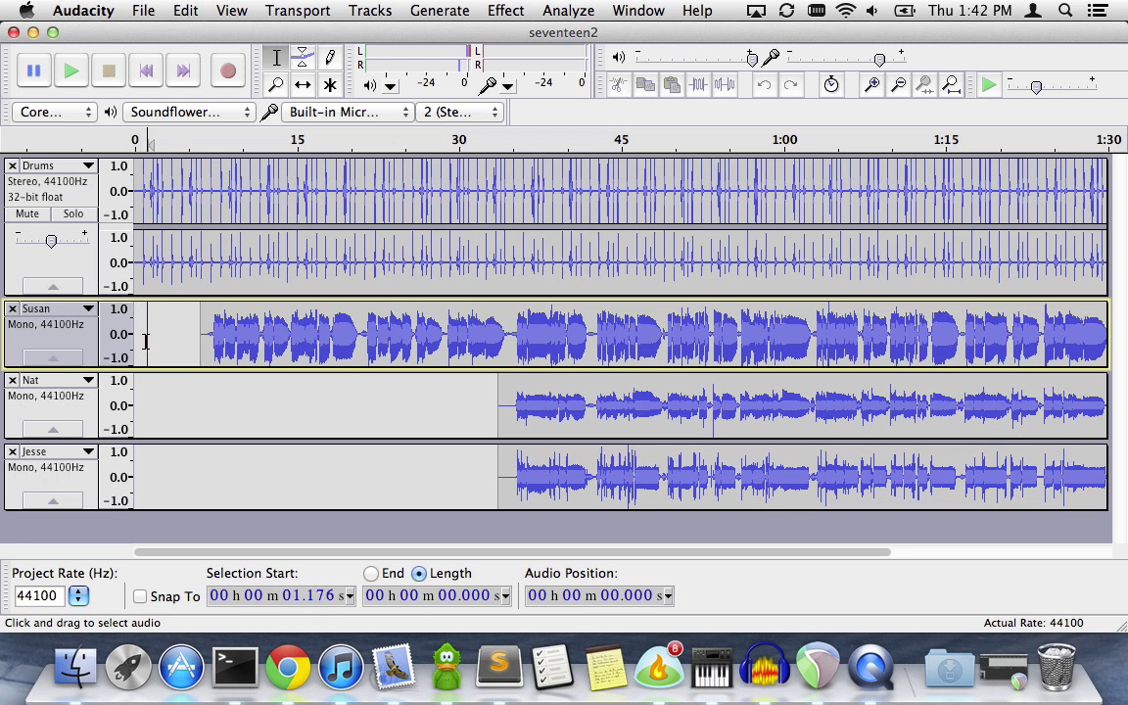
pyautogui.moveTo(146, 341); pyautogui.dragTo(120, 327)
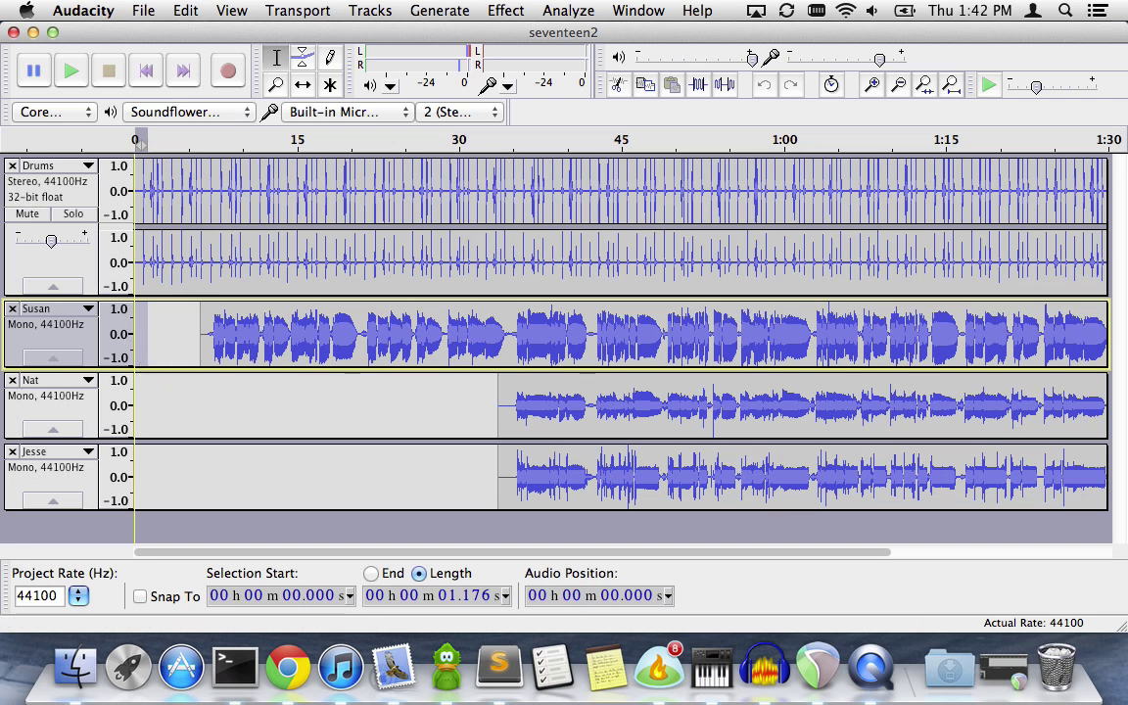
pyautogui.click(440, 10)
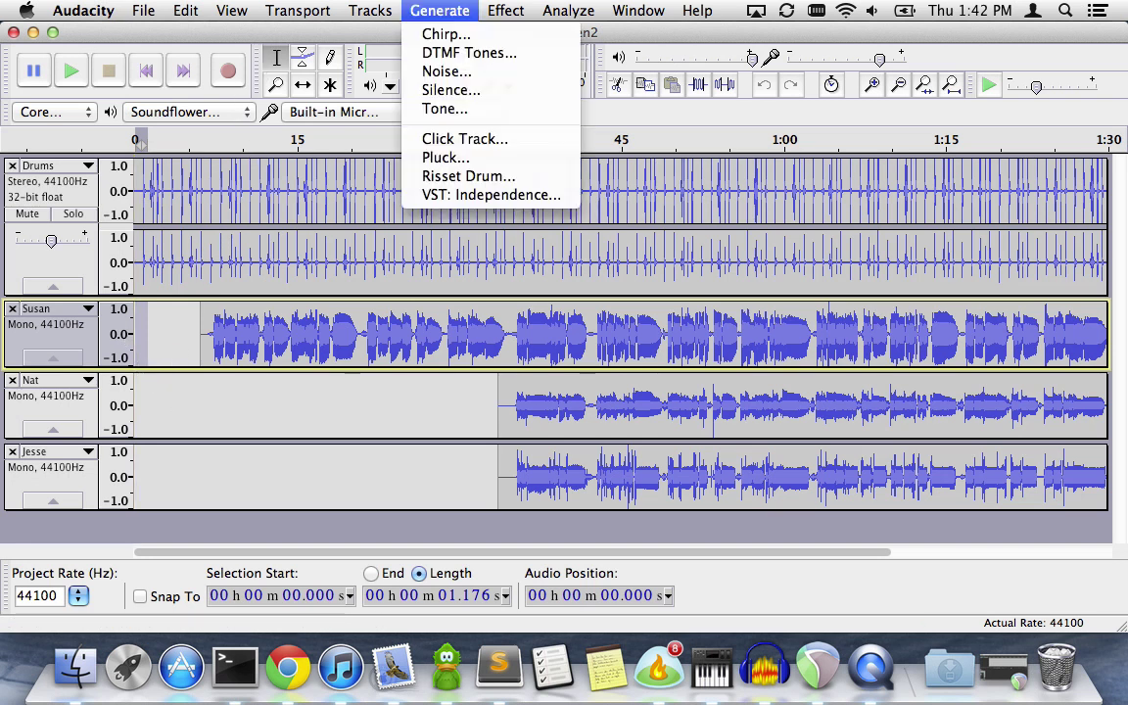
pyautogui.click(431, 90)
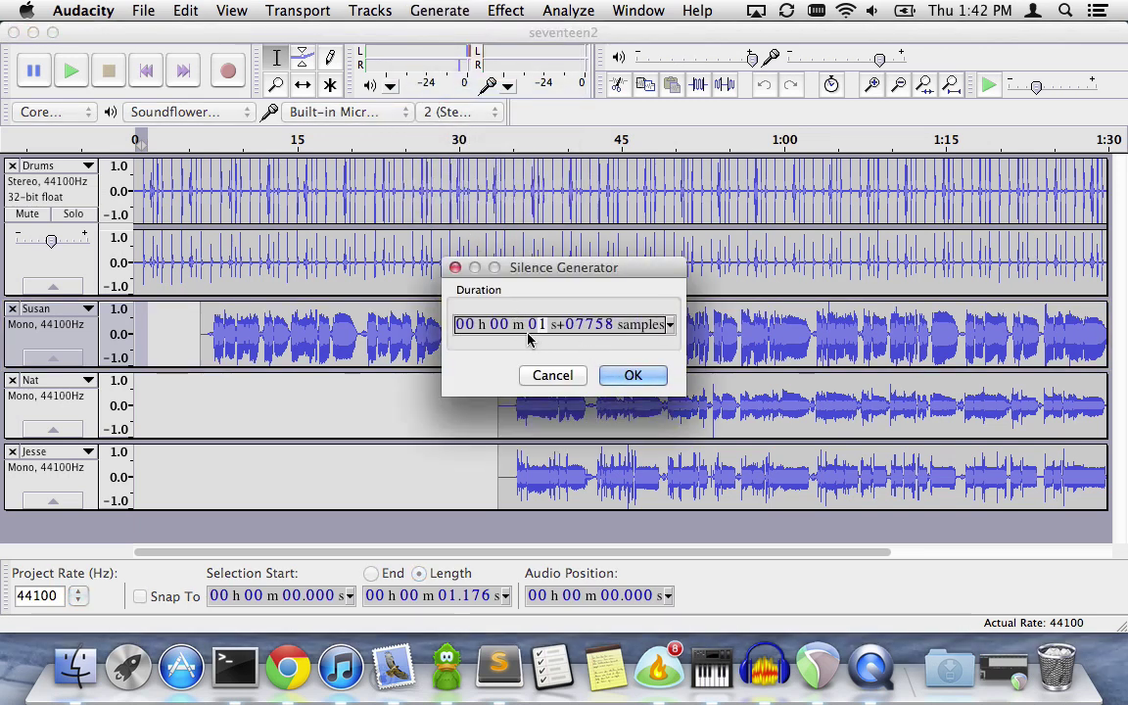
pyautogui.click(622, 377)
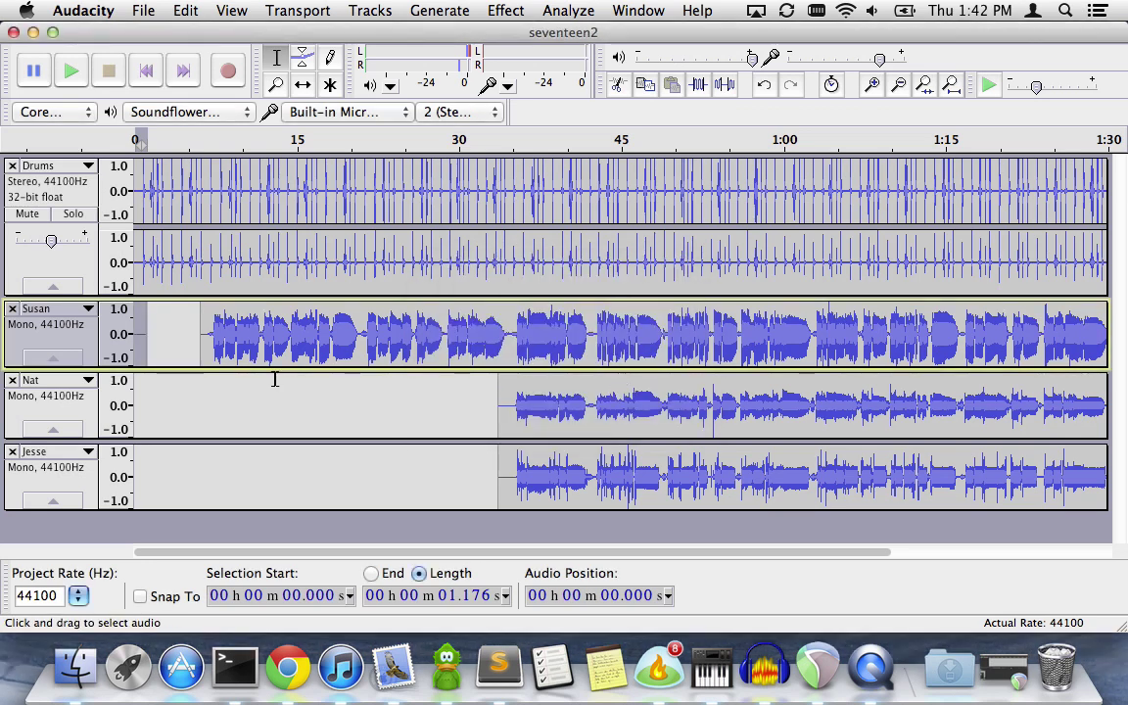
# Step: Replace the first 1.176 seconds of the Nat track with generated silence
pyautogui.click(146, 390)
pyautogui.moveTo(146, 391); pyautogui.dragTo(123, 392)
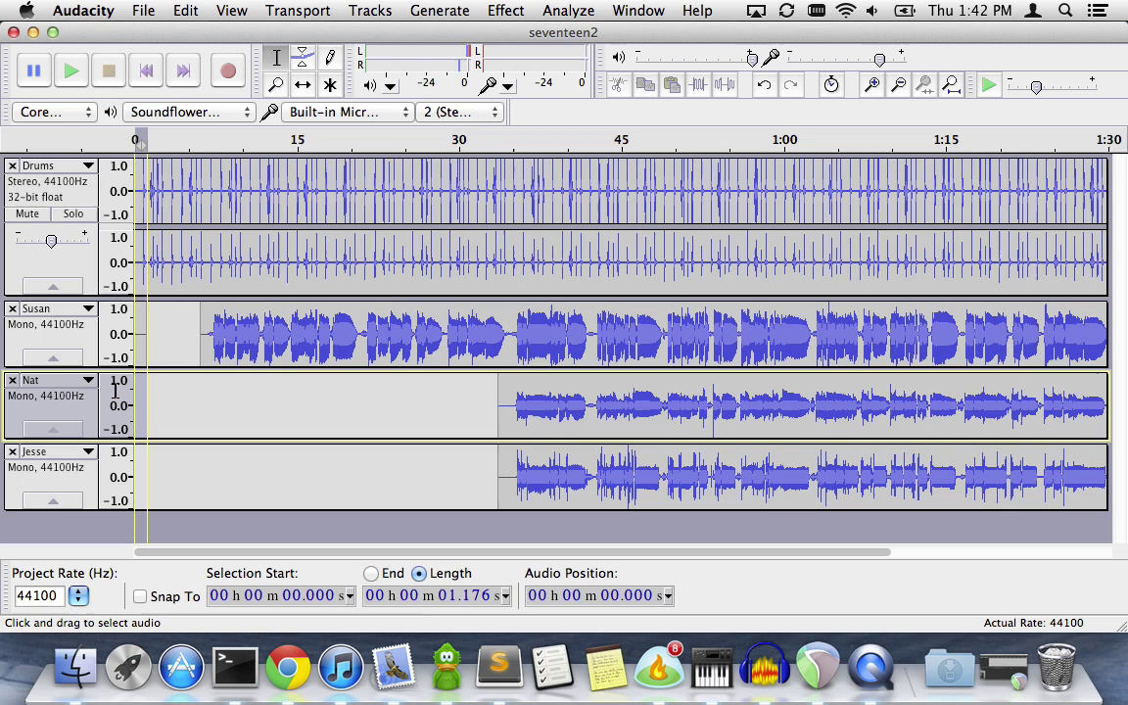
pyautogui.click(439, 11)
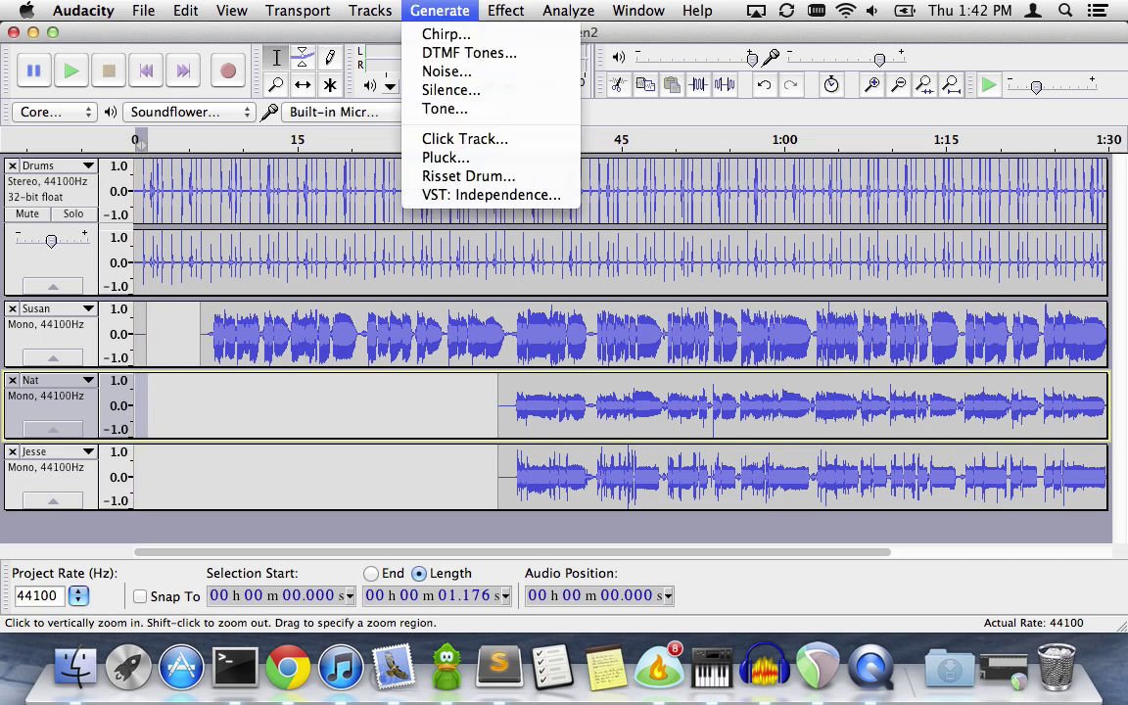
pyautogui.click(453, 88)
pyautogui.click(614, 379)
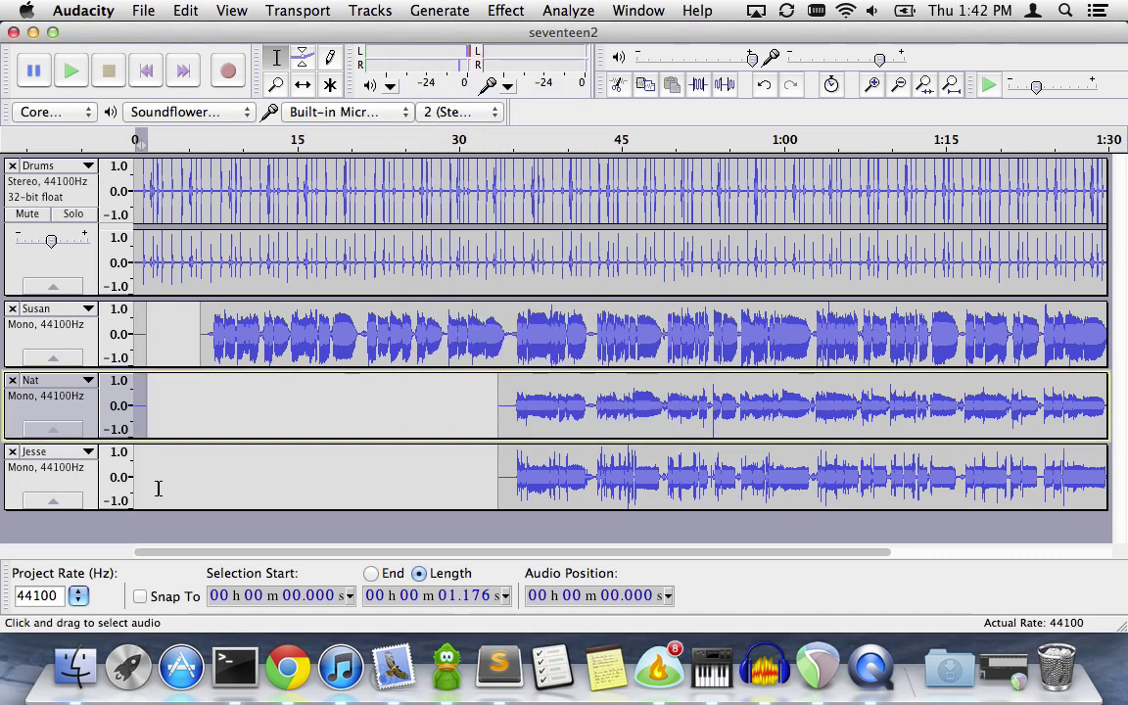
# Step: Replace Jesse's first 1.176 seconds with silence, then collapse the selection to a point
pyautogui.moveTo(148, 483); pyautogui.dragTo(123, 486)
pyautogui.click(440, 11)
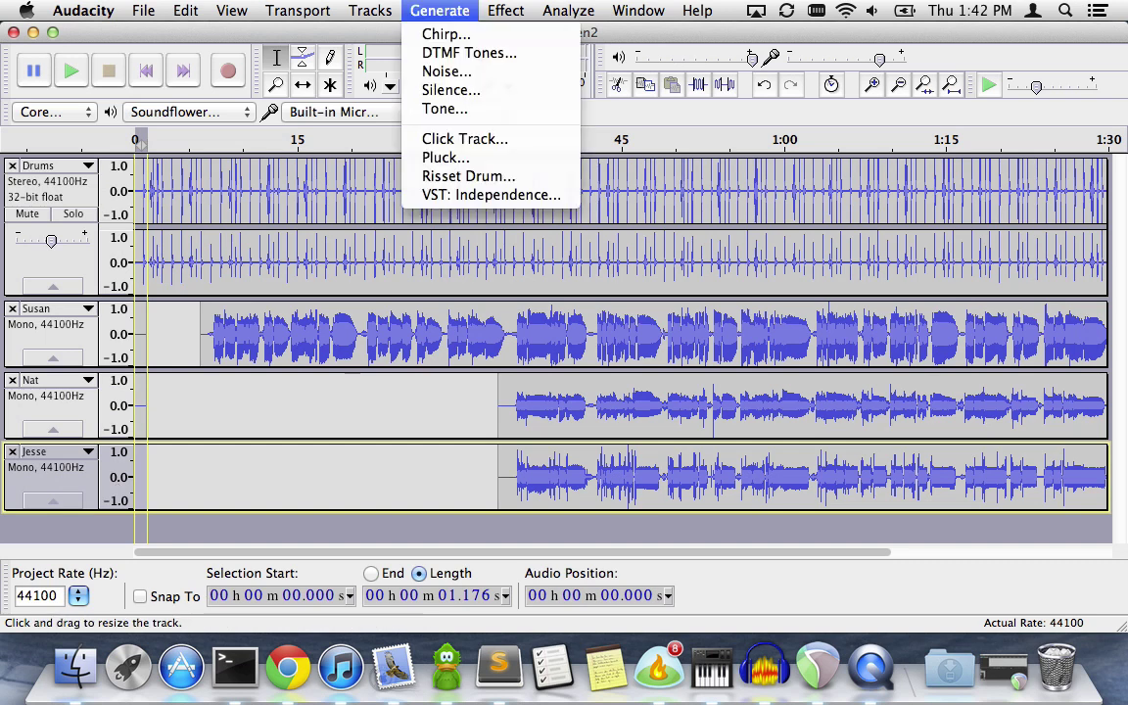
pyautogui.click(451, 89)
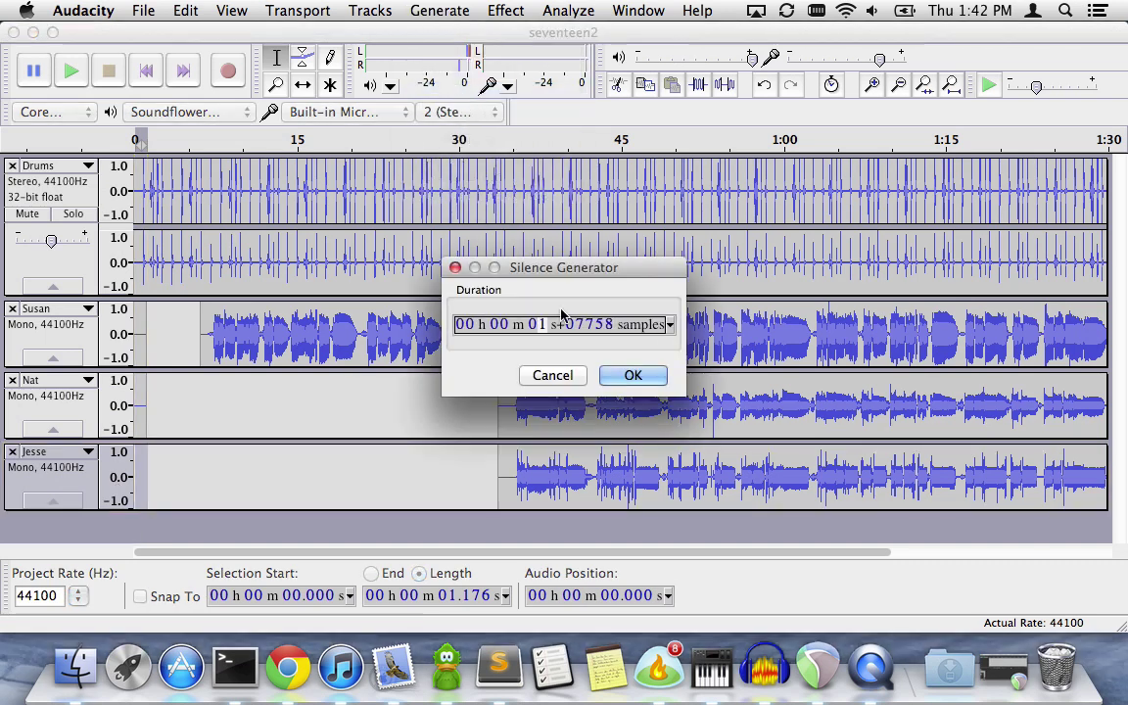
pyautogui.click(626, 375)
pyautogui.click(214, 480)
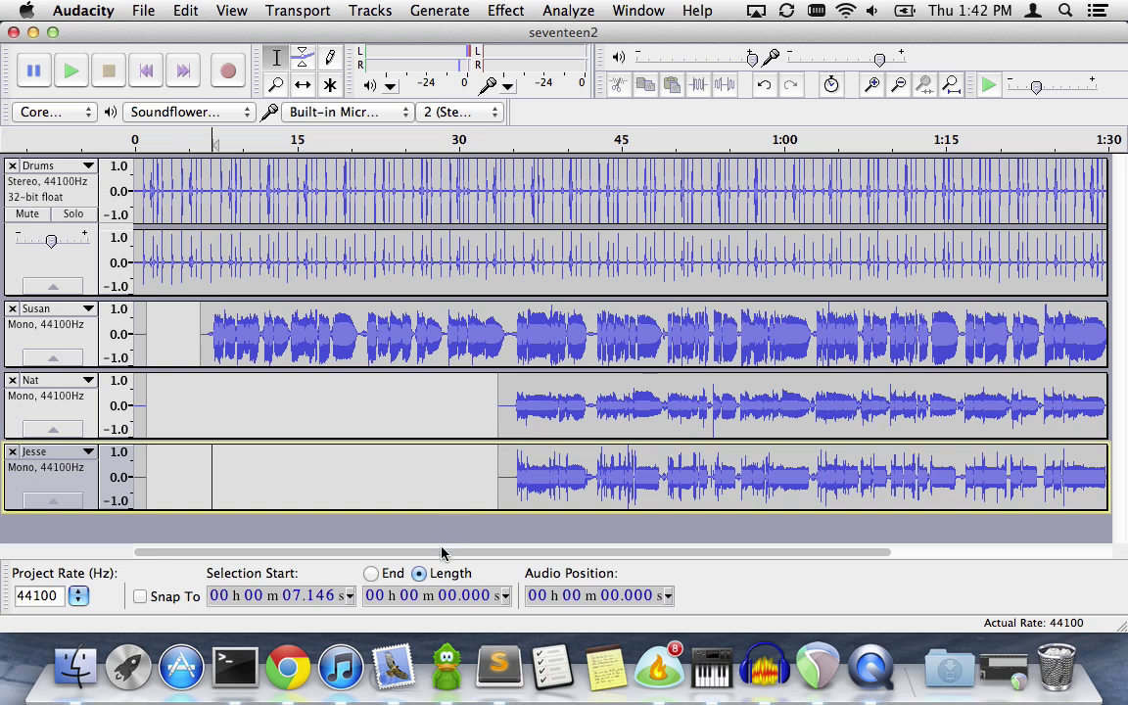
# Step: Check where all four tracks end, return to the start, and open the File menu
pyautogui.hscroll(1, 522, 553)
pyautogui.hscroll(5, 521, 553)
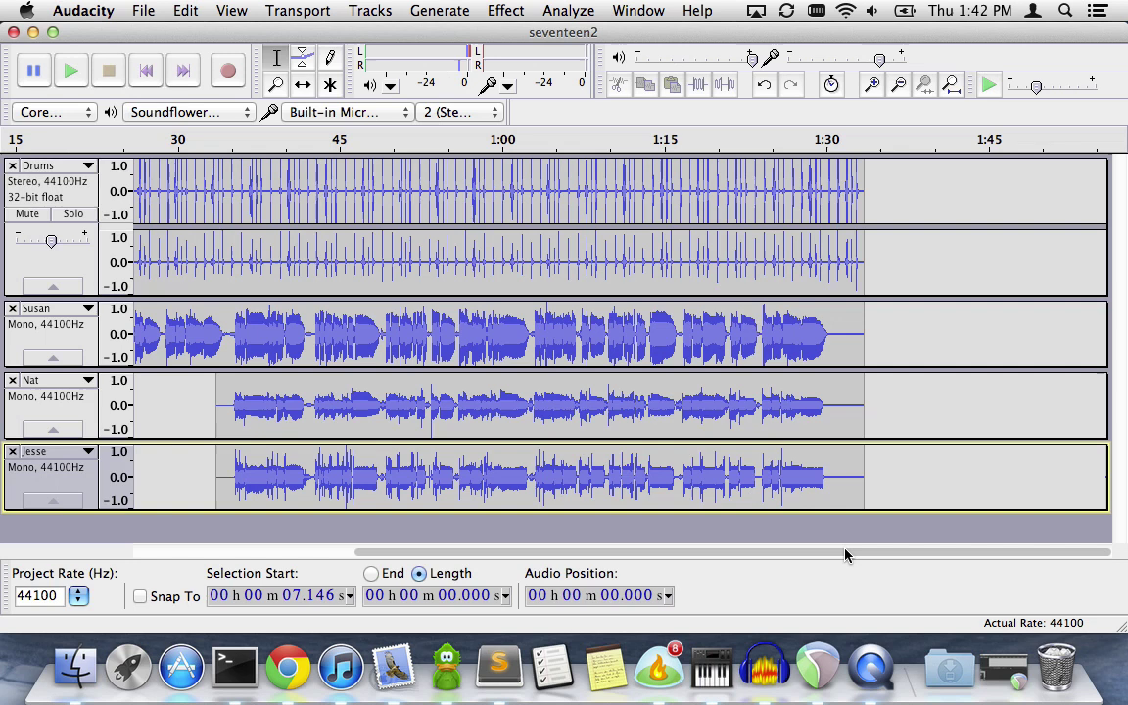
pyautogui.moveTo(846, 555); pyautogui.dragTo(543, 574)
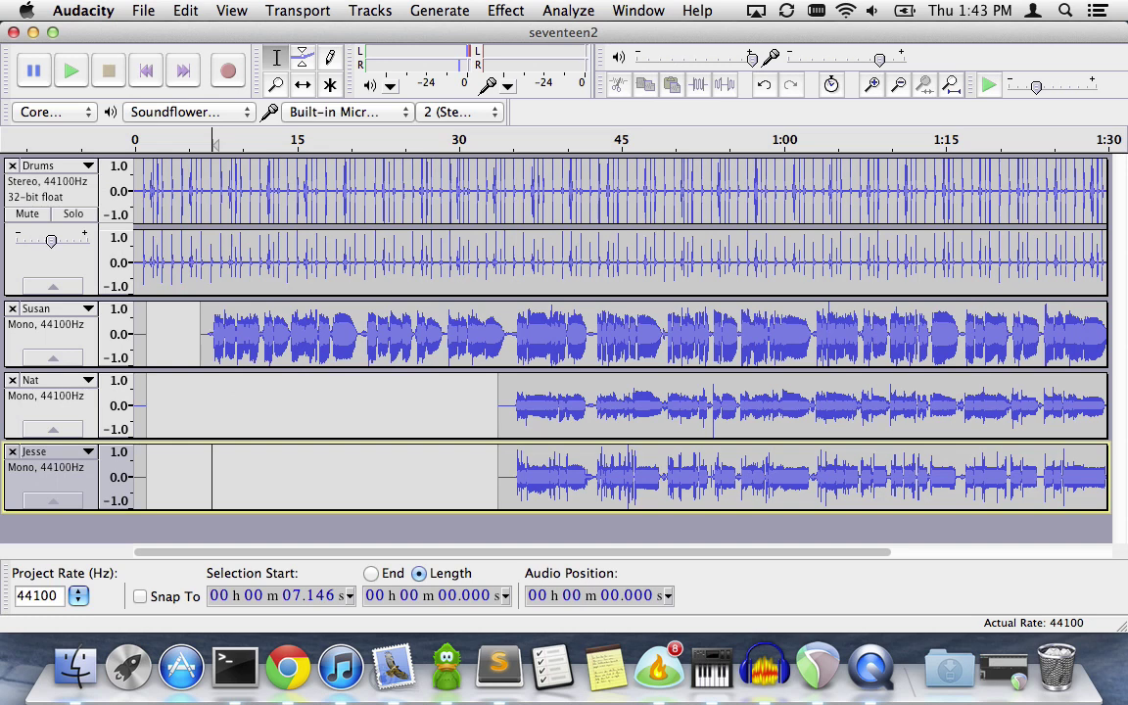
pyautogui.click(143, 10)
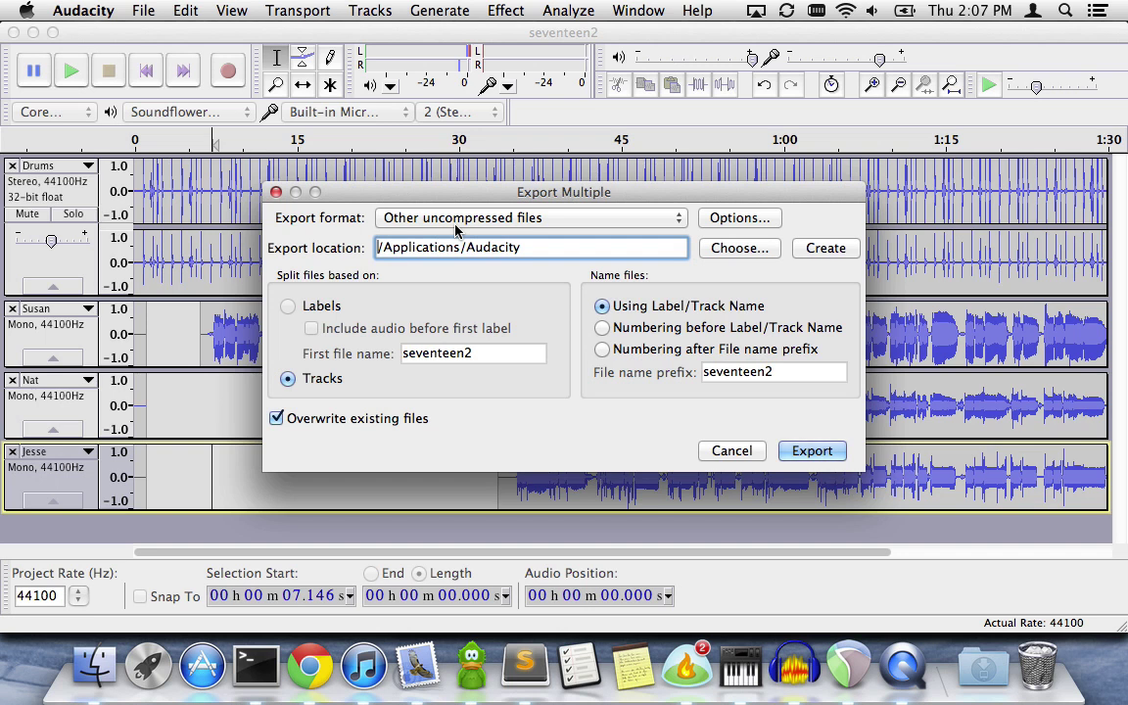
# Step: Show the list of export formats in the Export Multiple dialog
pyautogui.click(455, 225)
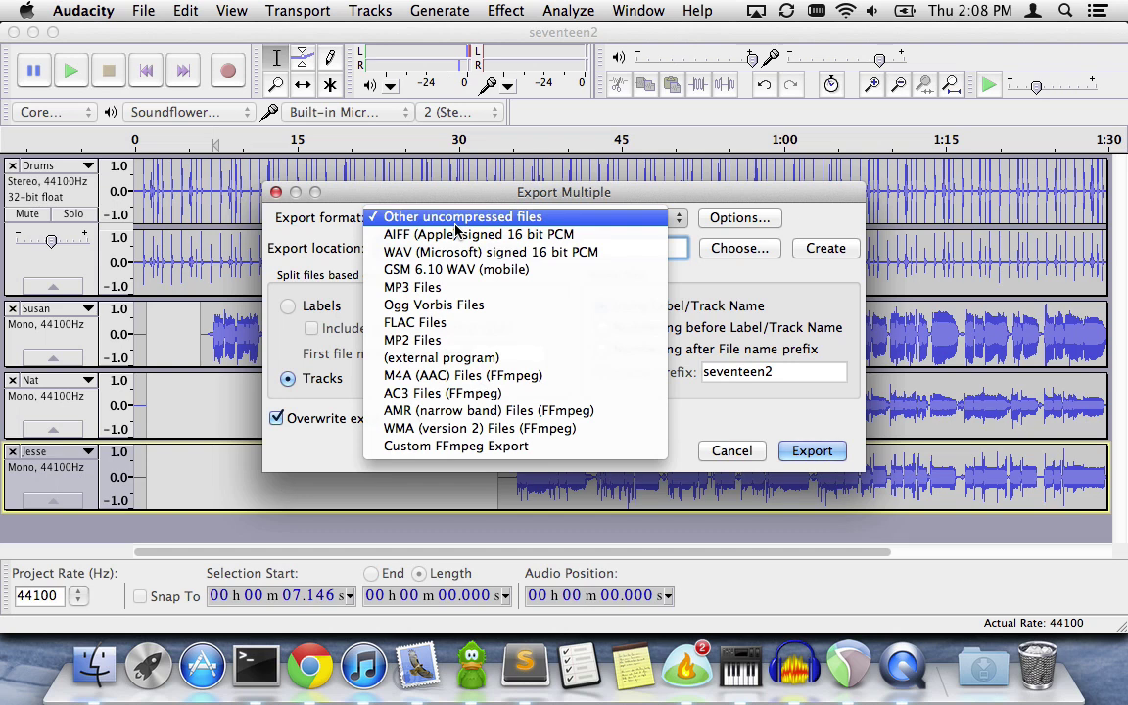
# Step: Export as FLAC into Downloads/Always_Seventeen, with numbering before each track name
pyautogui.click(438, 326)
pyautogui.click(757, 254)
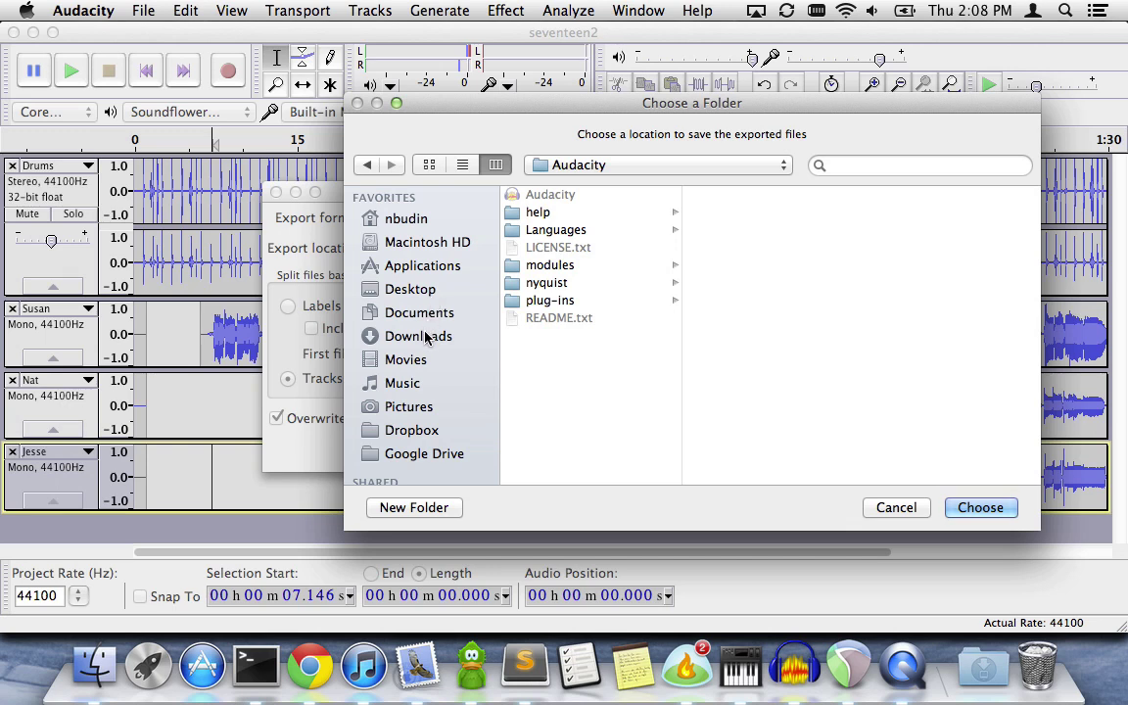
pyautogui.click(426, 335)
pyautogui.click(572, 423)
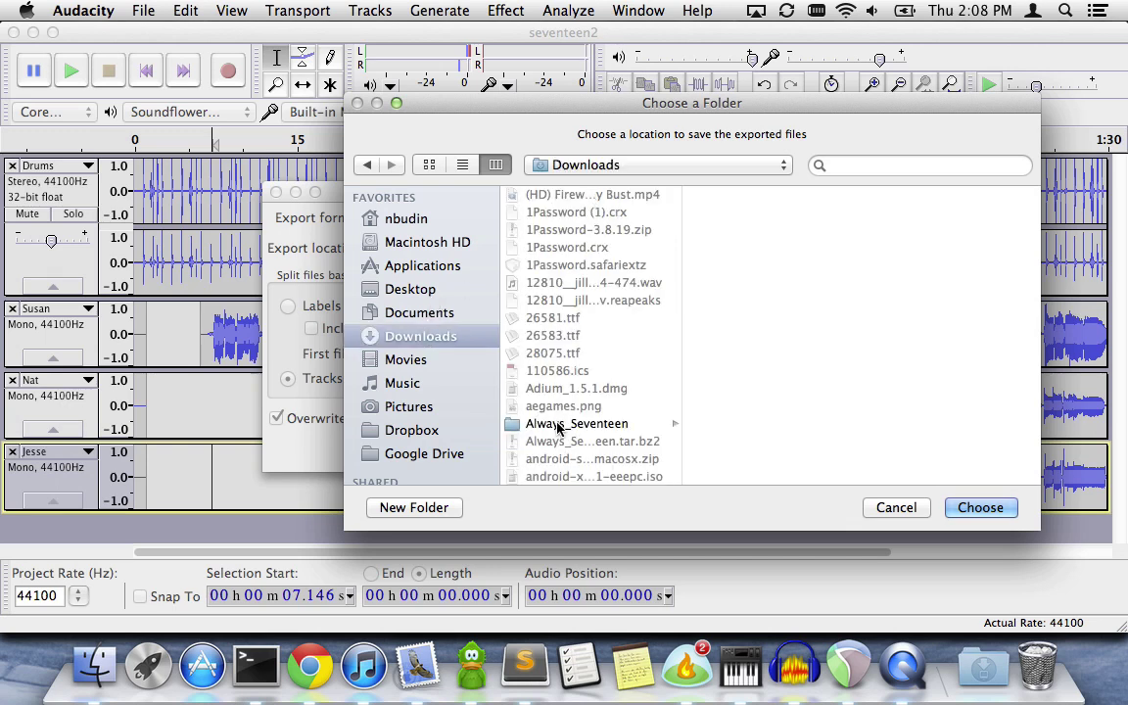
pyautogui.click(980, 507)
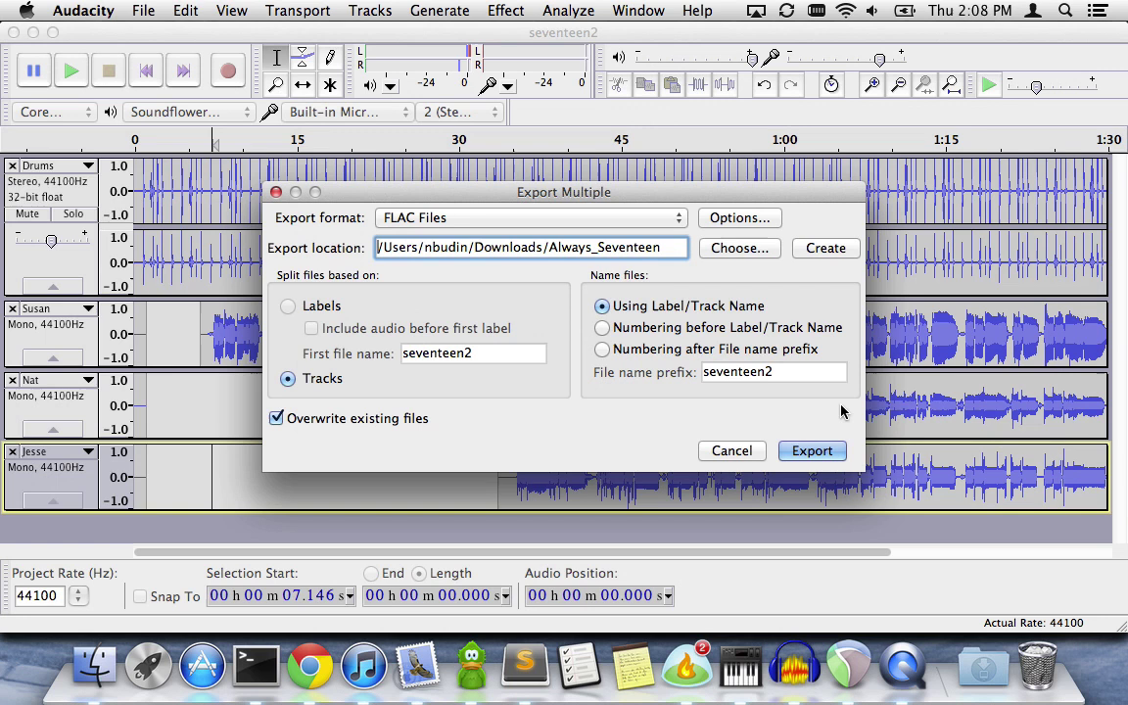
pyautogui.click(643, 333)
# Step: Export the tracks, accepting the metadata for Drums, Susan, Nat and Jesse
pyautogui.click(809, 449)
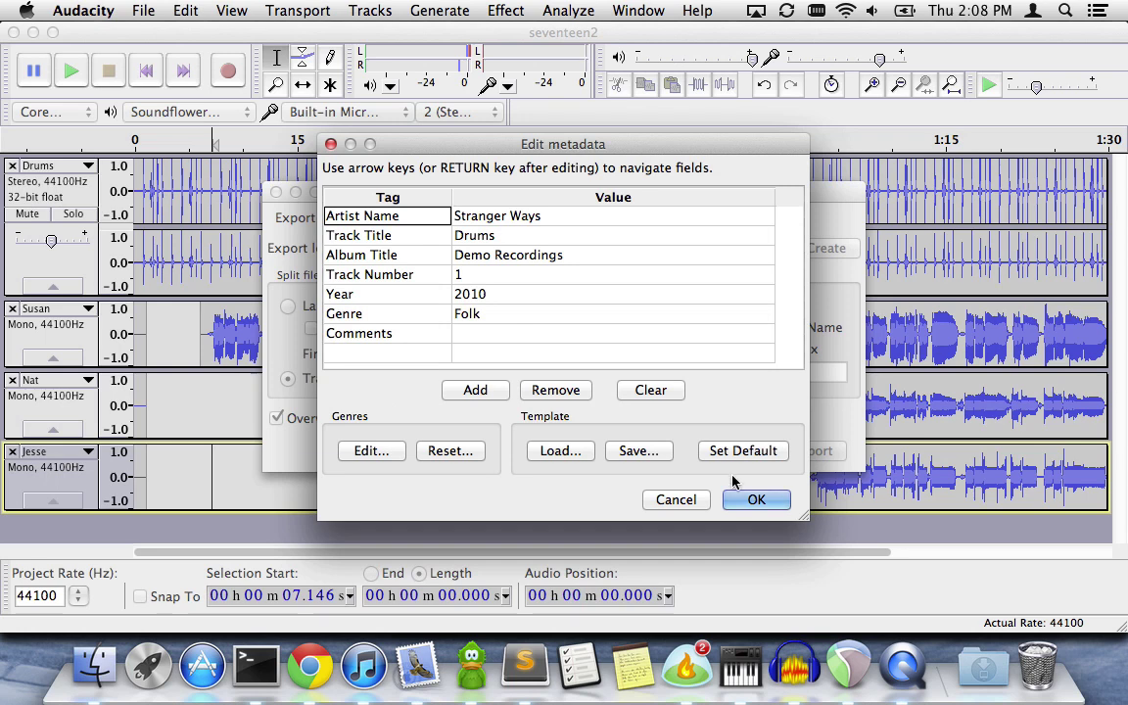
pyautogui.click(746, 500)
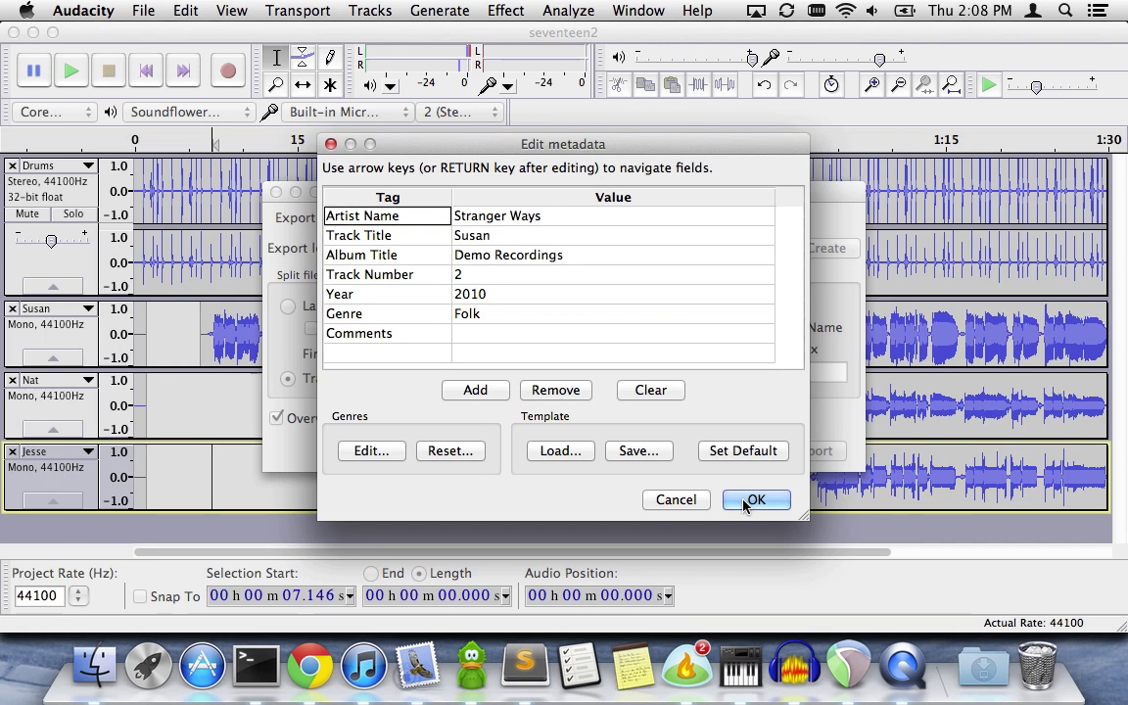
pyautogui.click(755, 500)
pyautogui.click(745, 501)
pyautogui.click(752, 500)
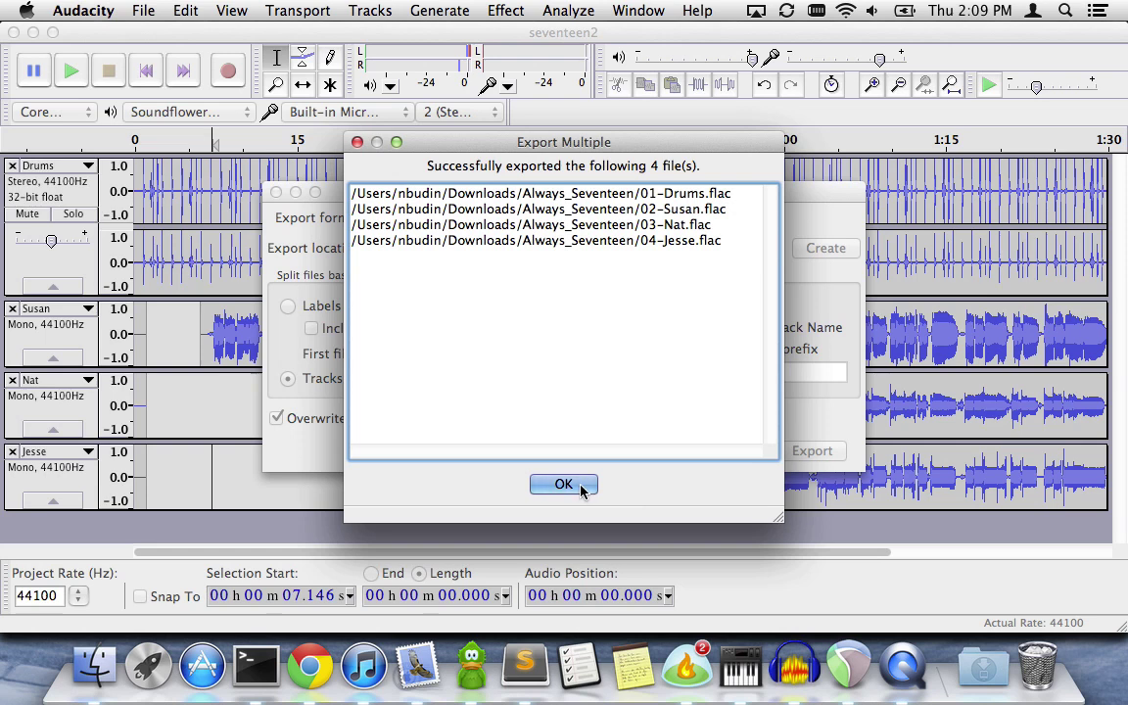
# Step: Dismiss the export summary and close the seventeen2 project without saving changes
pyautogui.click(582, 489)
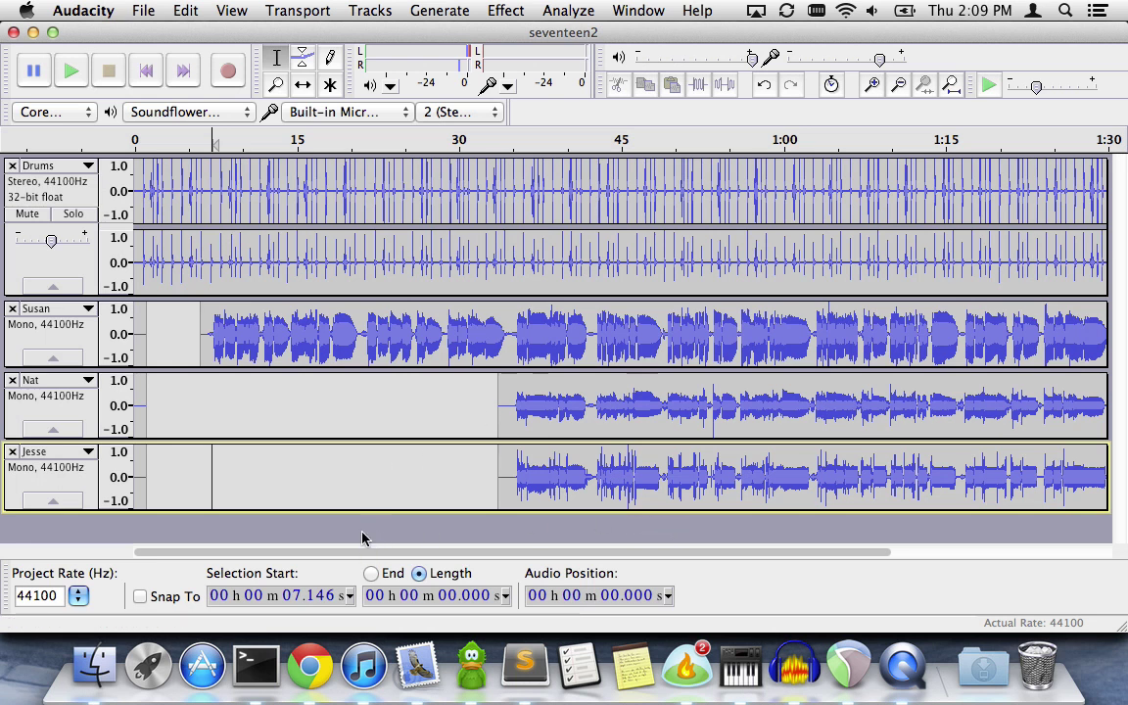
pyautogui.click(12, 34)
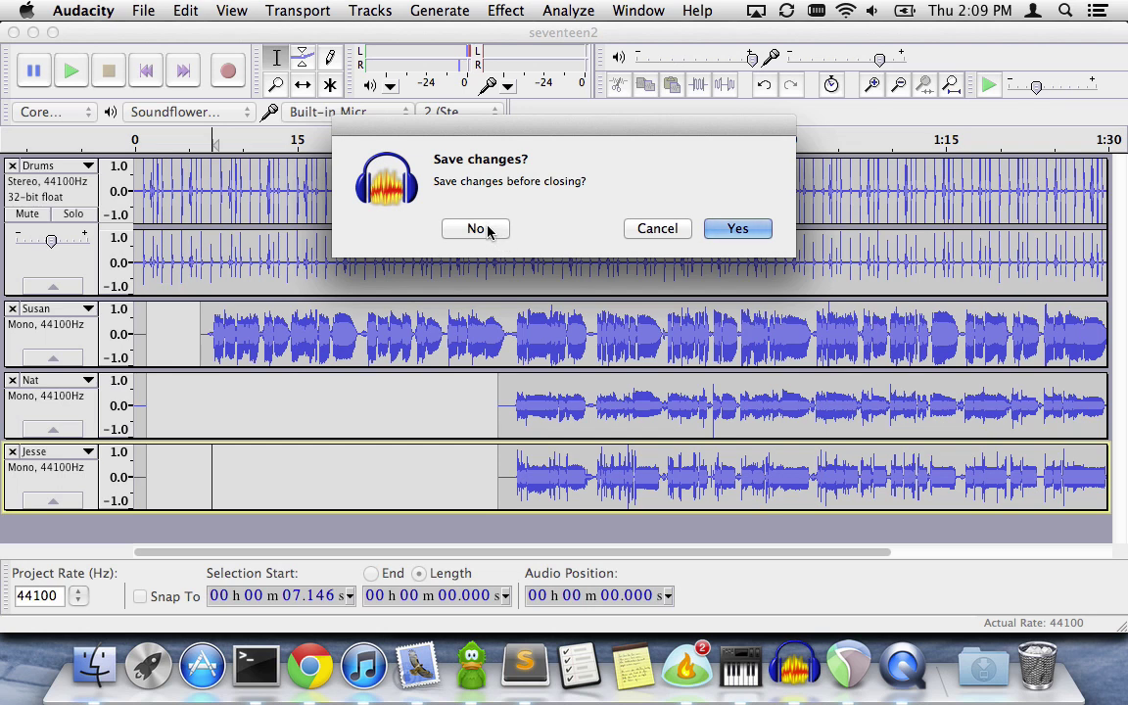
pyautogui.click(476, 228)
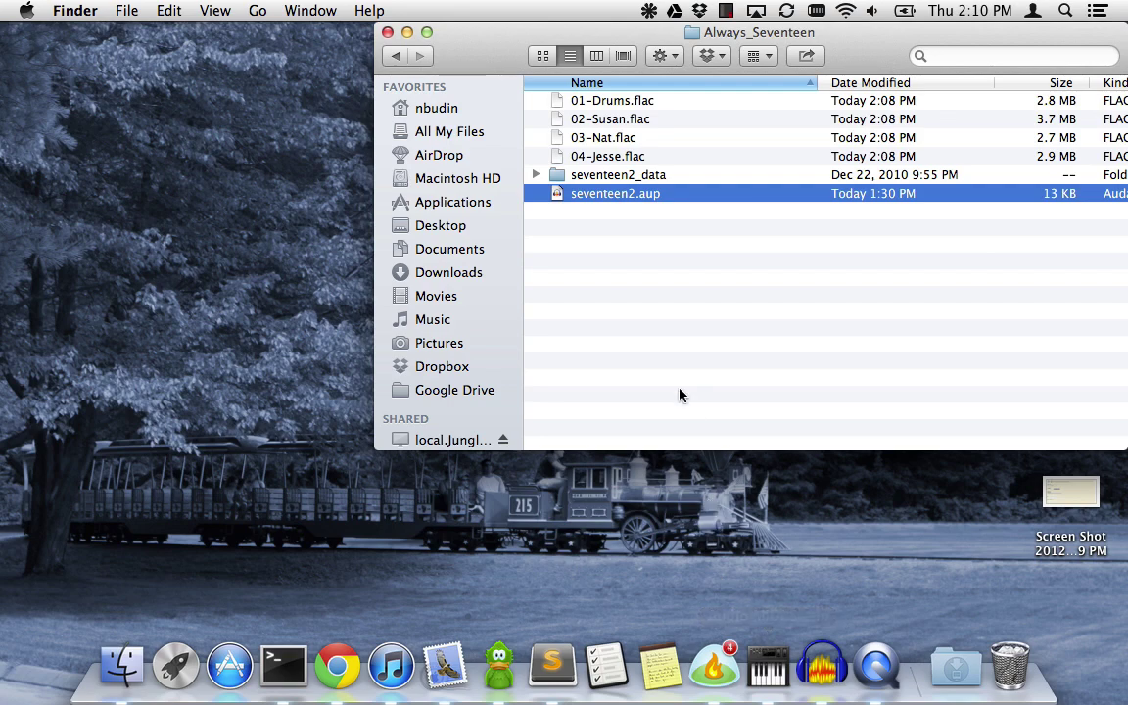
# Step: Launch REAPER64 from Alfred by searching 'reap'
pyautogui.hotkey('alt', 'space')
pyautogui.write('reap')
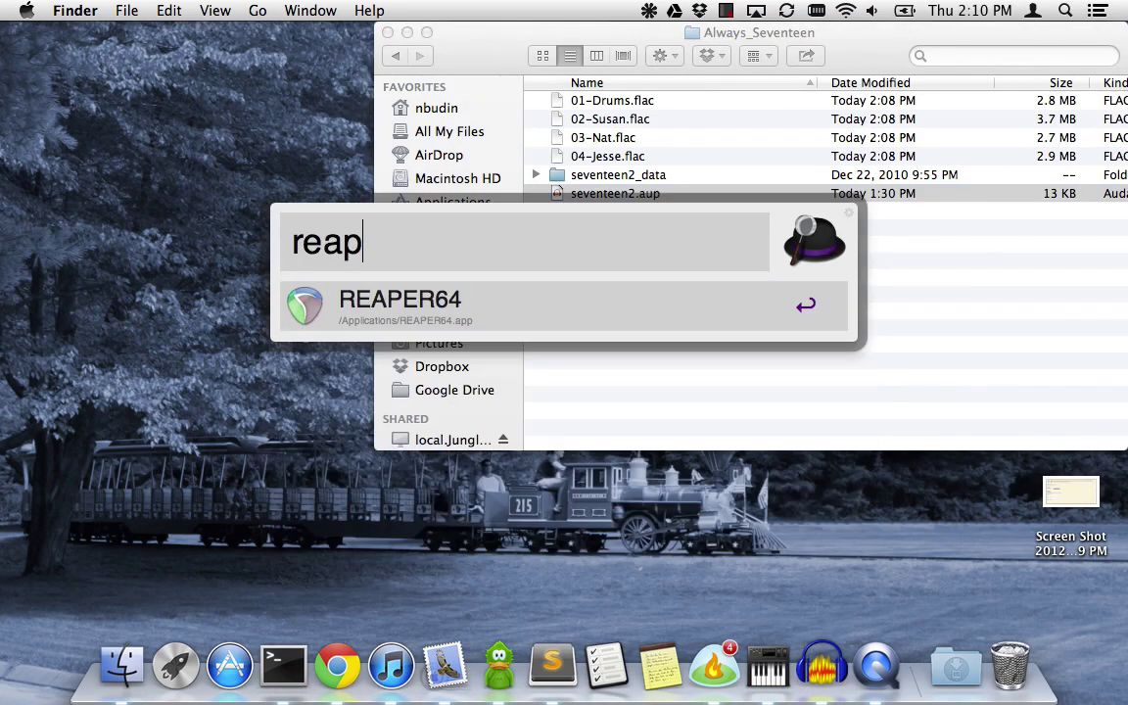
pyautogui.press('Return')
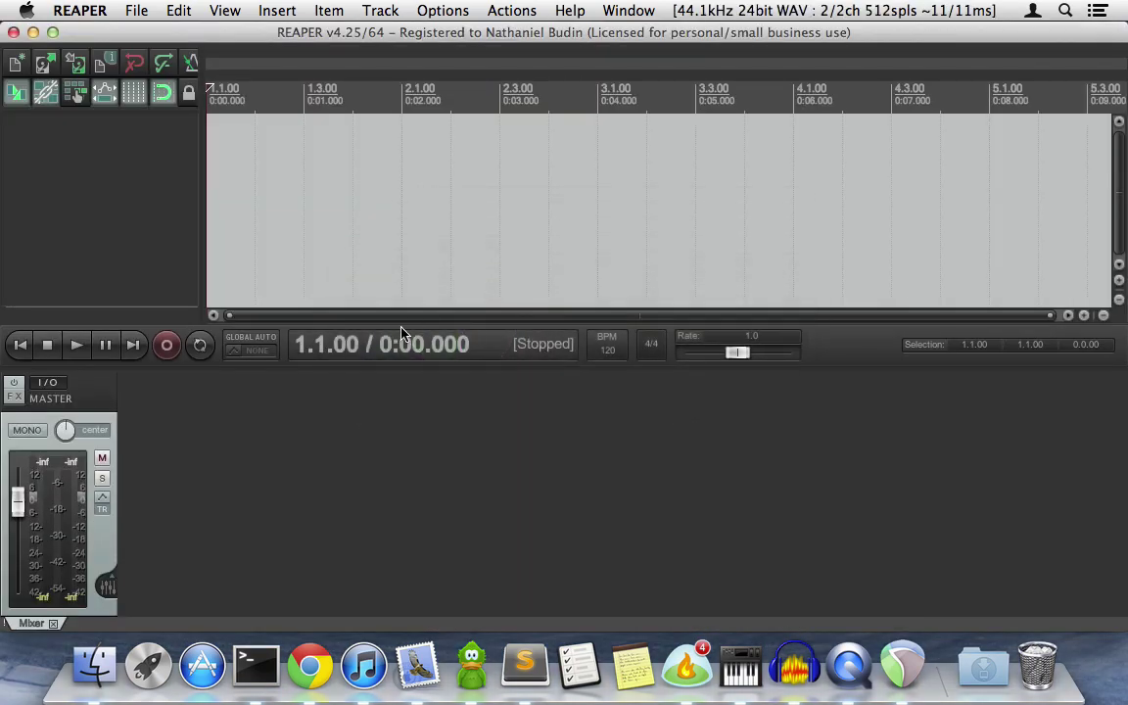
# Step: Drag 01-Drums.flac through 04-Jesse.flac into REAPER, each onto its own track
pyautogui.click(95, 666)
pyautogui.click(615, 101)
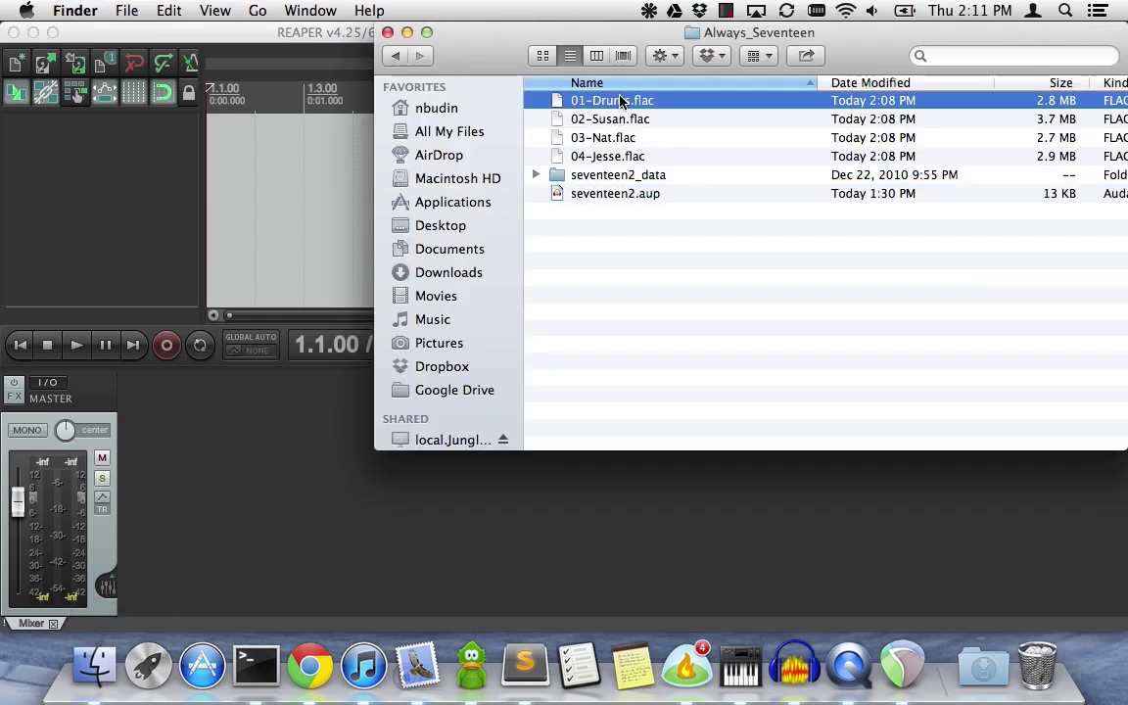
pyautogui.keyDown('shift'); pyautogui.click(588, 156); pyautogui.keyUp('shift')
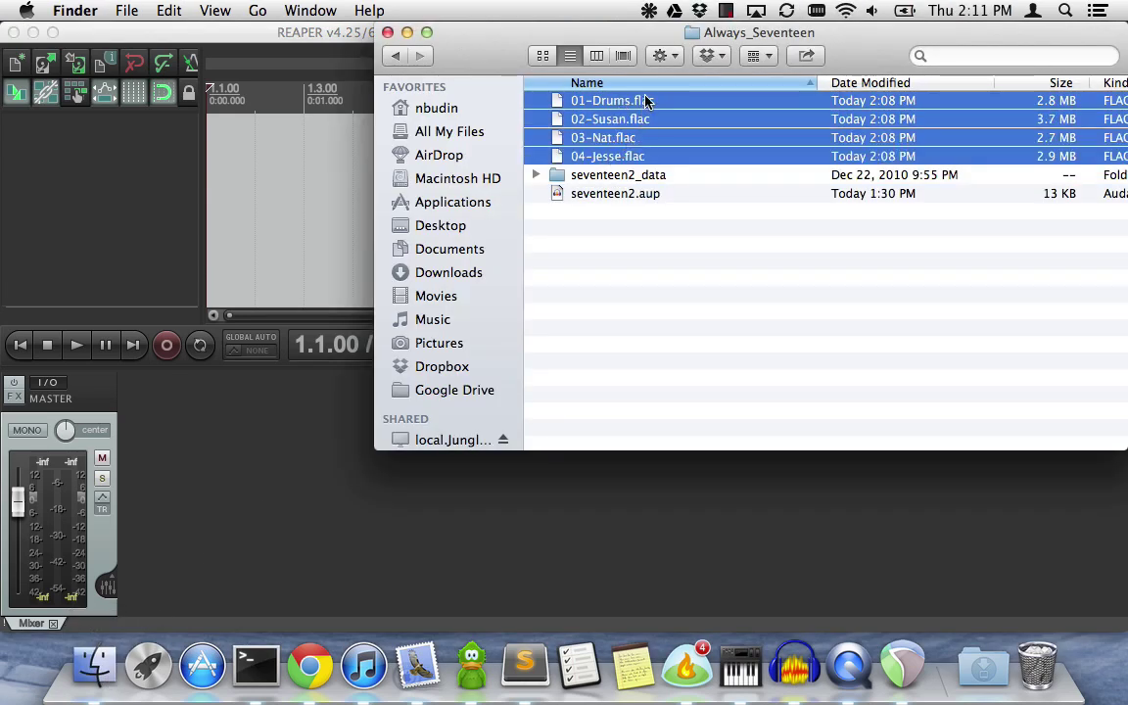
pyautogui.moveTo(645, 101); pyautogui.dragTo(217, 127)
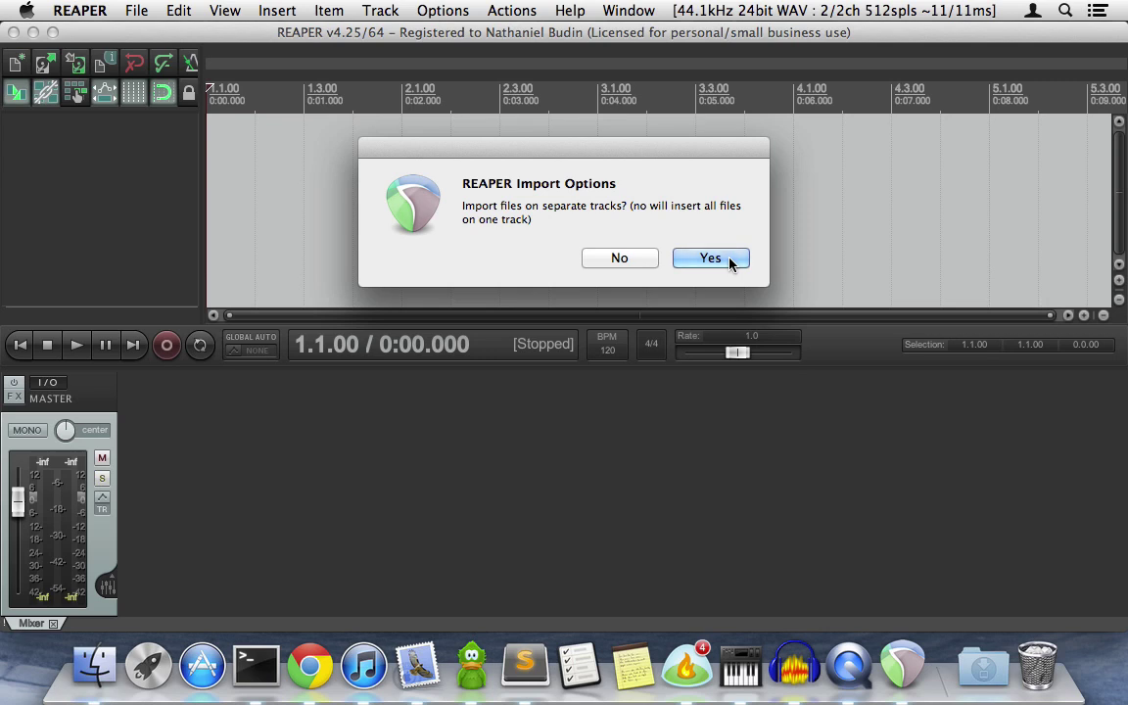
pyautogui.click(729, 261)
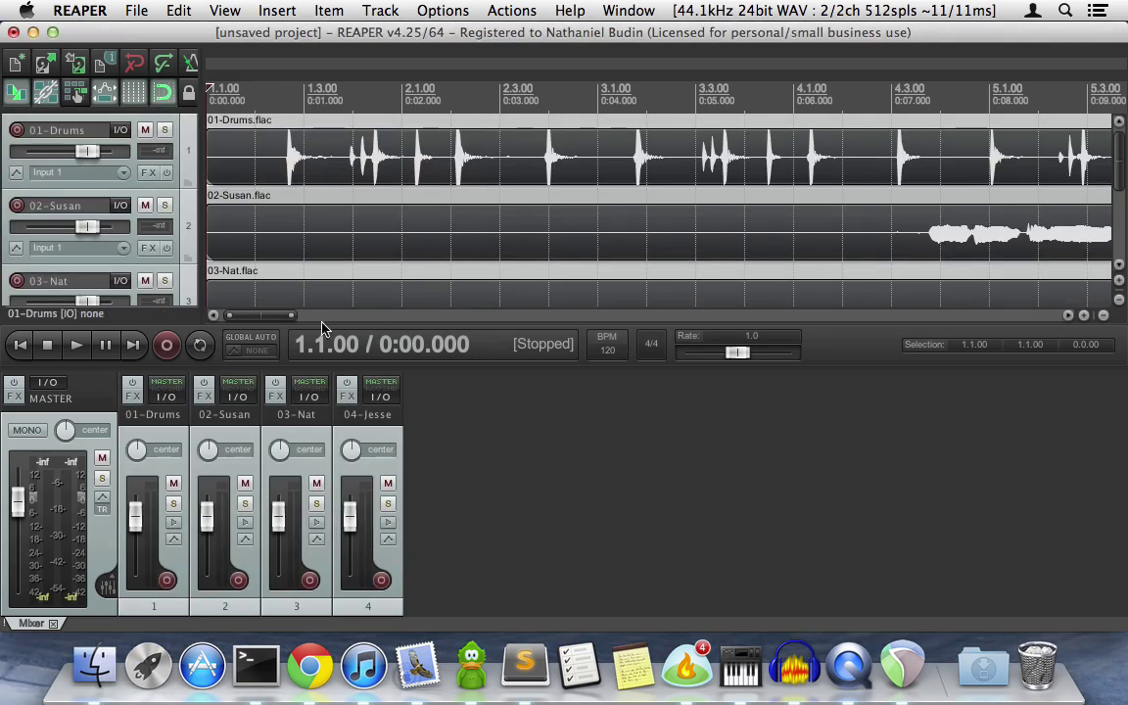
# Step: Reduce the track heights with three vertical zoom-outs so all four FLAC tracks show together
pyautogui.scroll(-4, 328, 323)
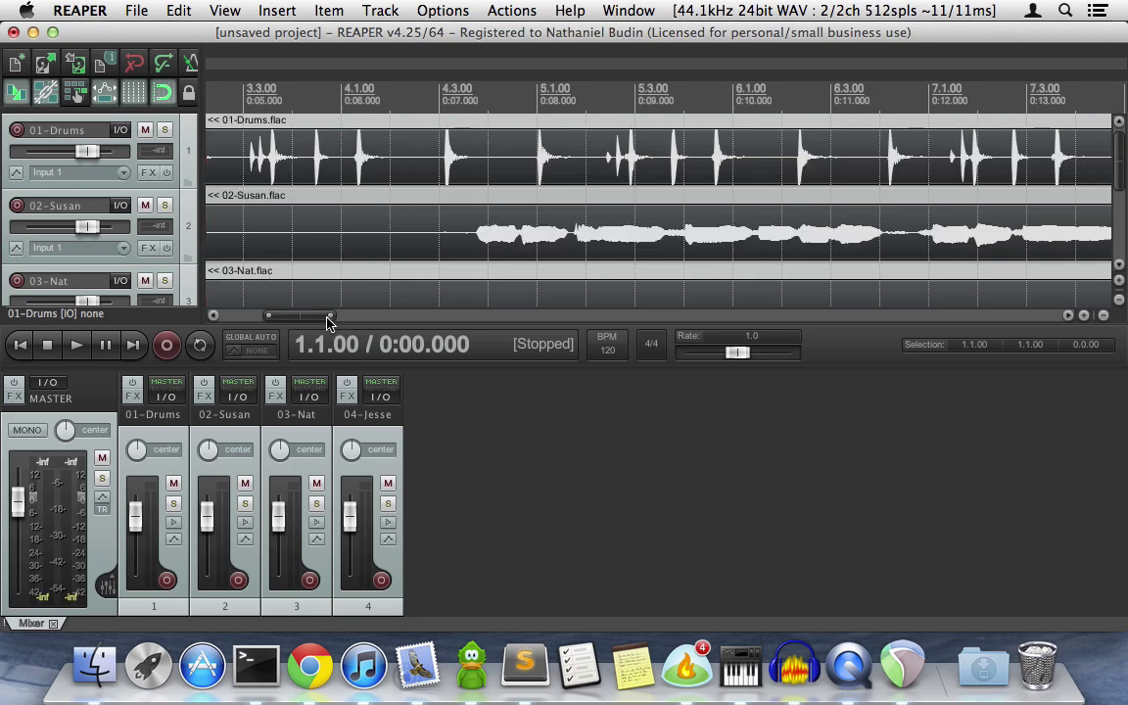
pyautogui.scroll(4, 328, 323)
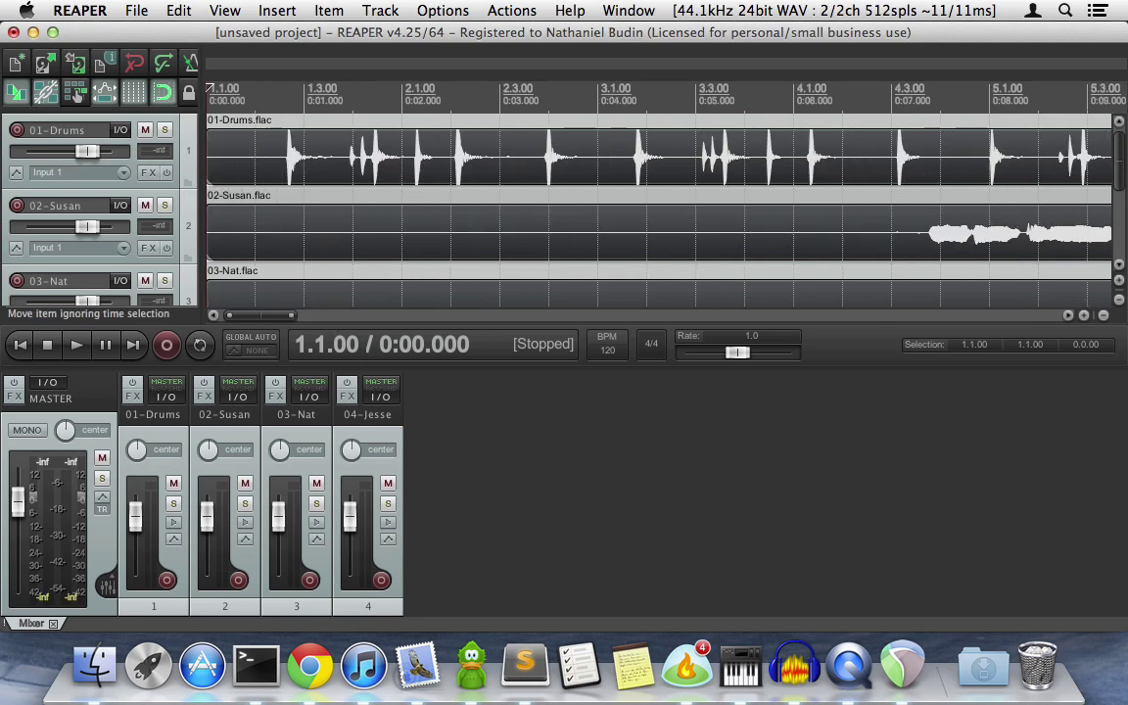
pyautogui.click(1120, 303)
pyautogui.click(1120, 304)
pyautogui.click(1120, 304)
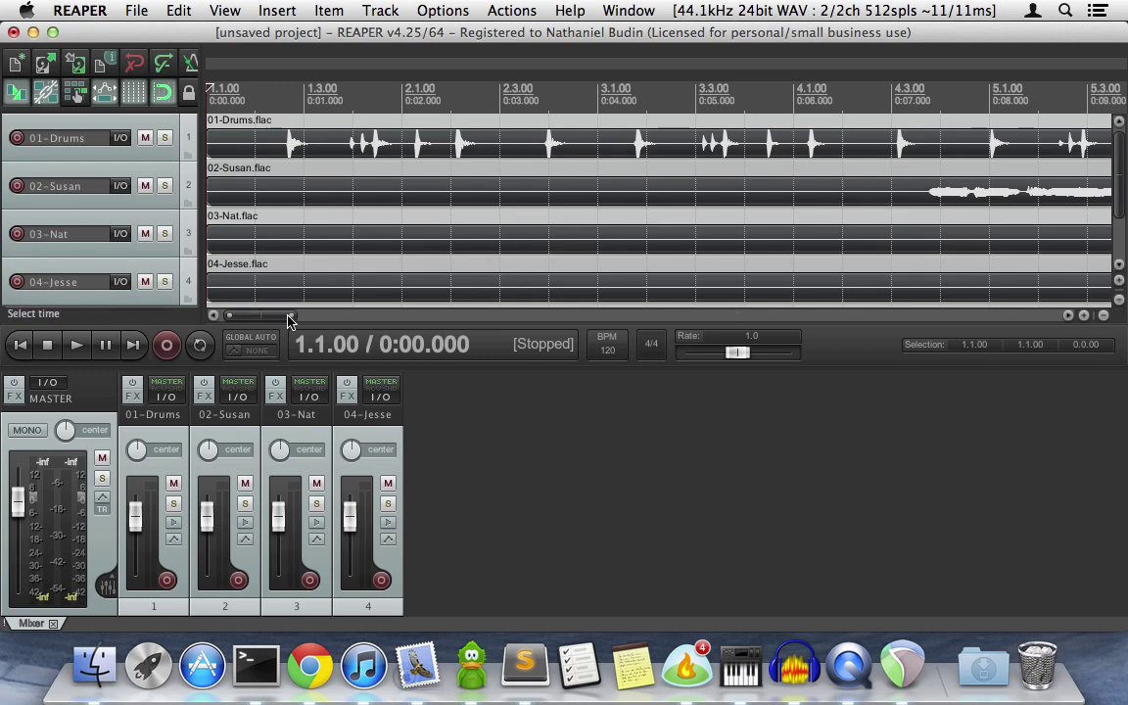
pyautogui.moveTo(292, 321); pyautogui.dragTo(181, 196)
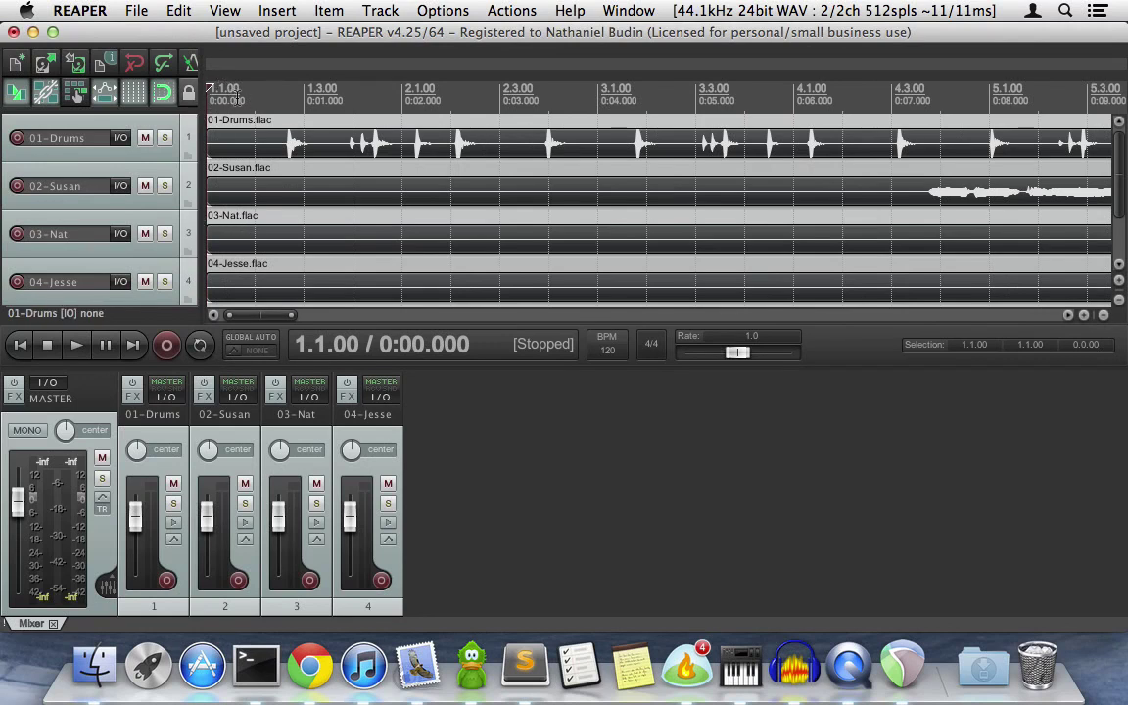
pyautogui.press('space')
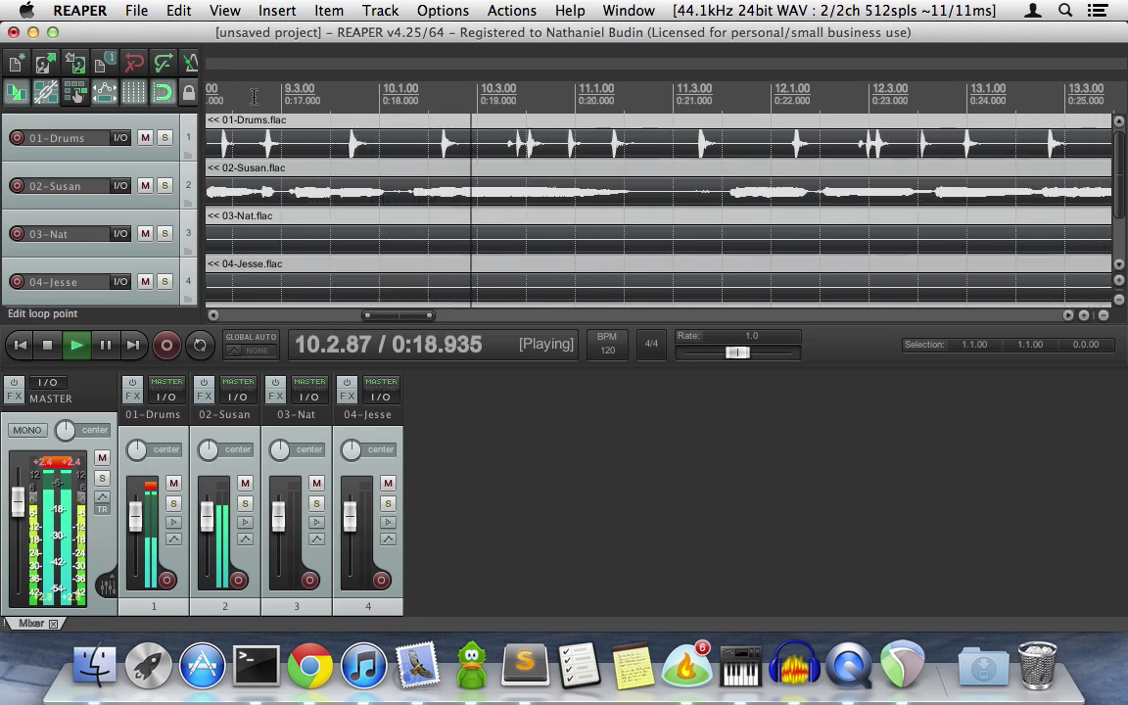
pyautogui.press('space')
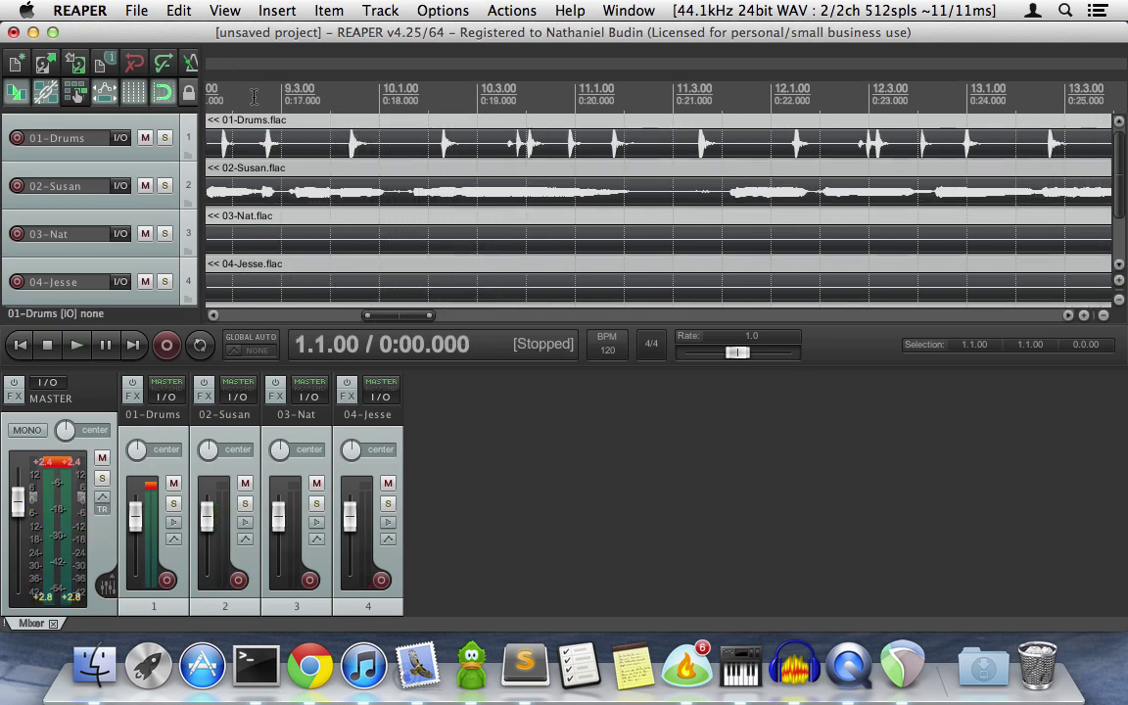